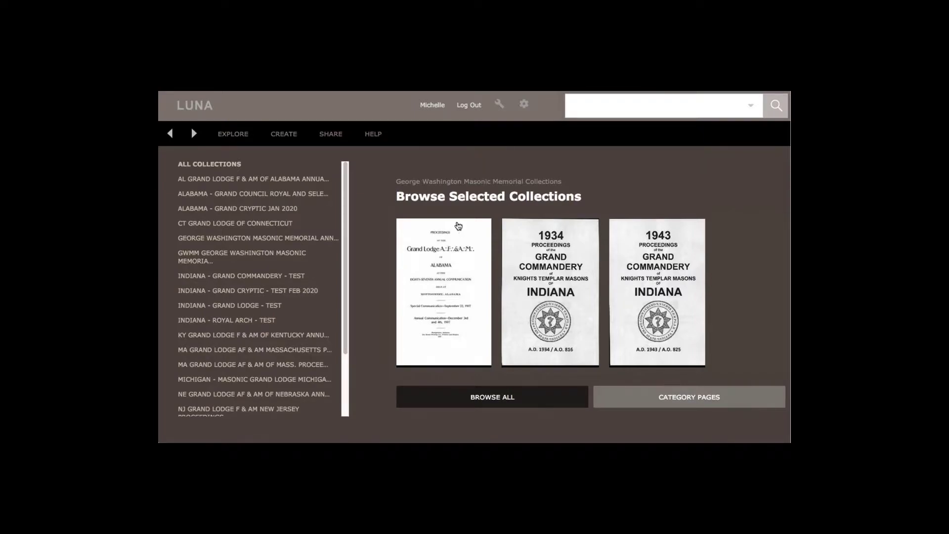
- Open the advanced search and limit it to the Indiana Grand Commandery, Grand Cryptic, Grand Lodge and Royal Arch collections
left_click(751, 102)
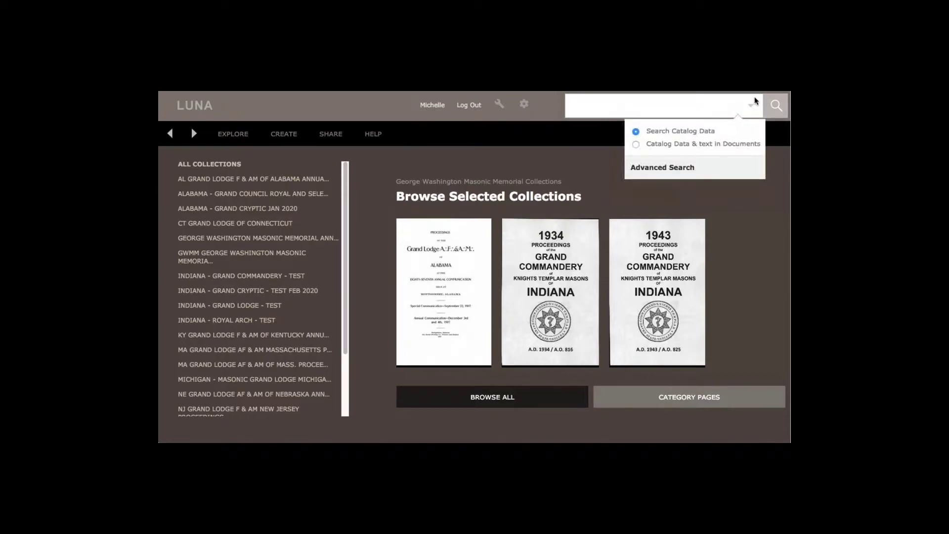
left_click(681, 168)
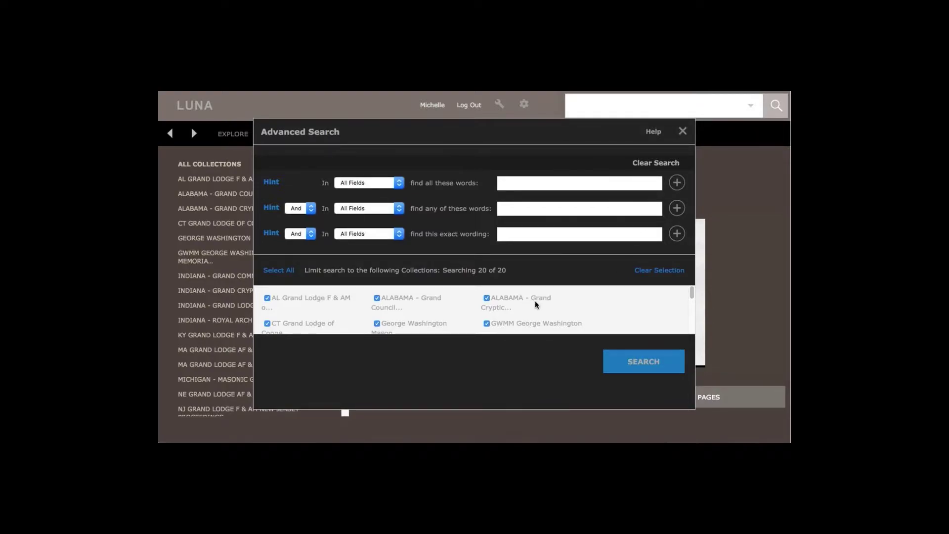
scroll(540, 312, "down", 2)
scroll(540, 313, "down", 4)
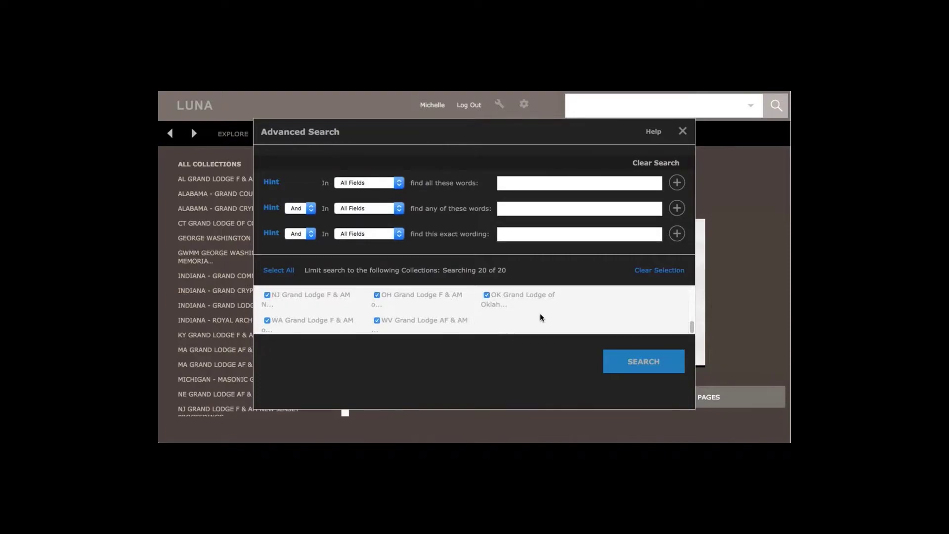
scroll(539, 313, "up", 6)
left_click(646, 270)
scroll(615, 308, "down", 2)
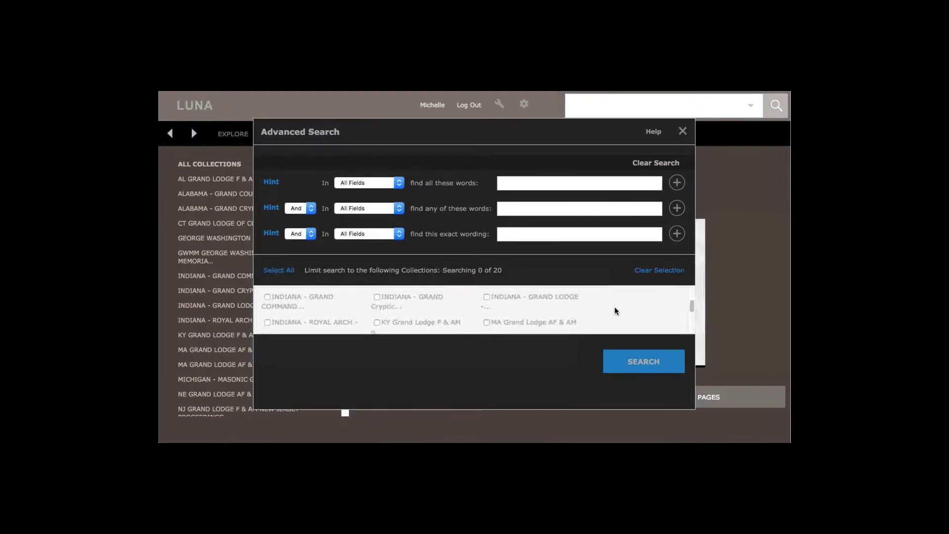
left_click(267, 297)
left_click(377, 298)
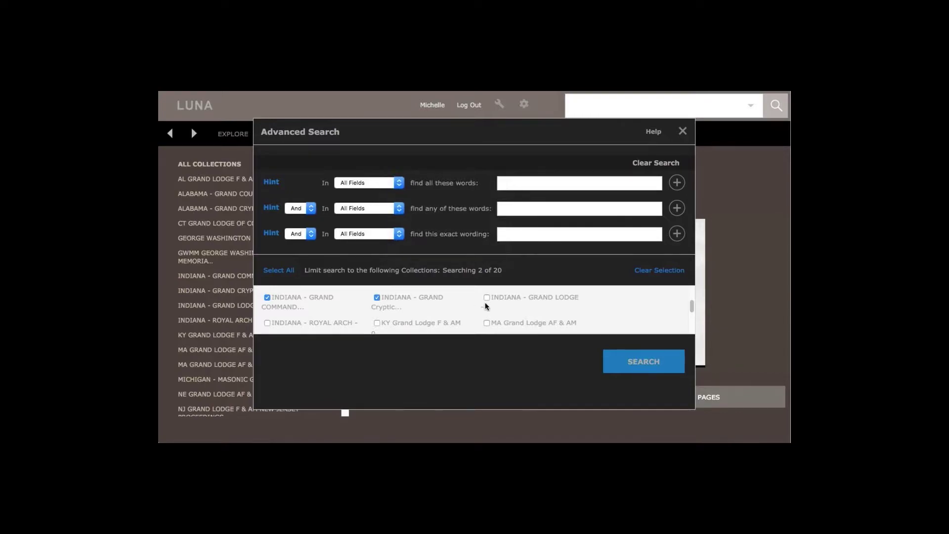
left_click(267, 323)
- Set the first all-these-words criterion to search In Text Documents for "cornerstone"
left_click(398, 182)
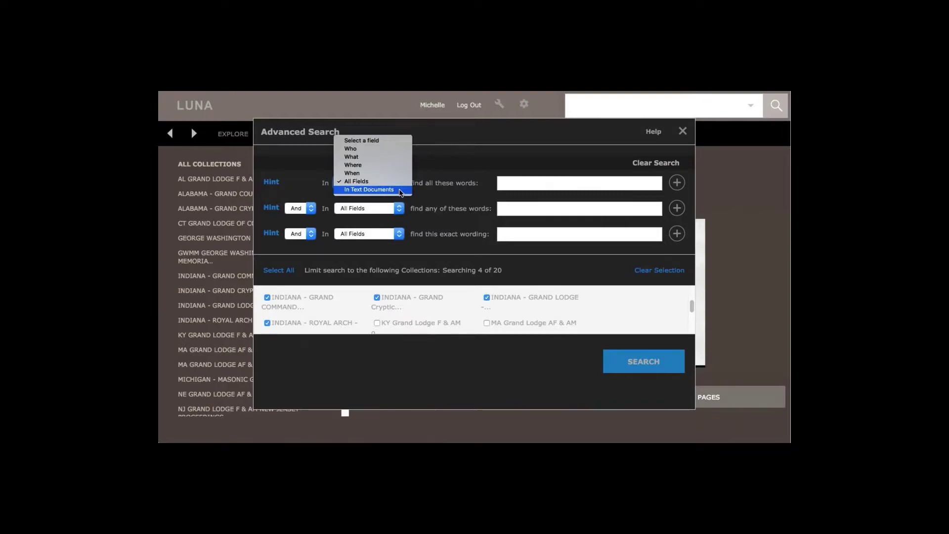
left_click(400, 190)
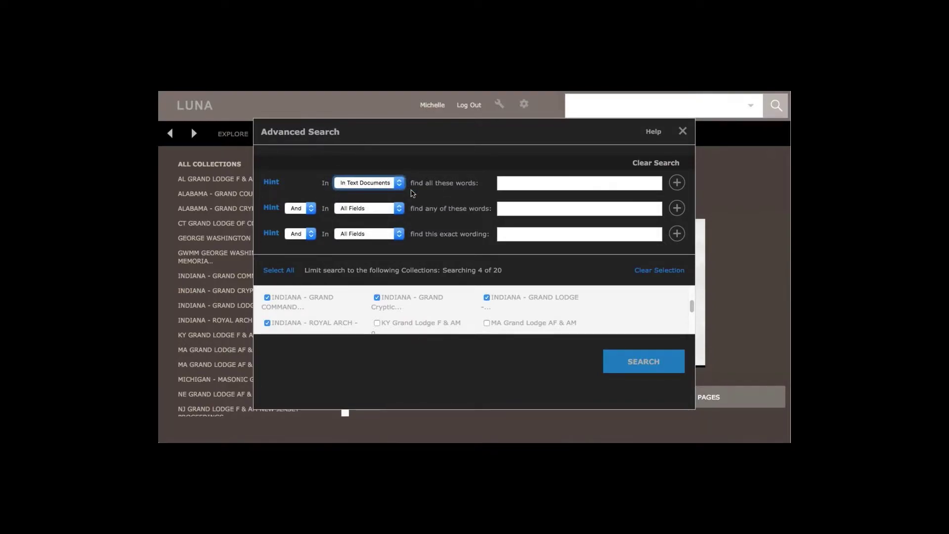
left_click(505, 186)
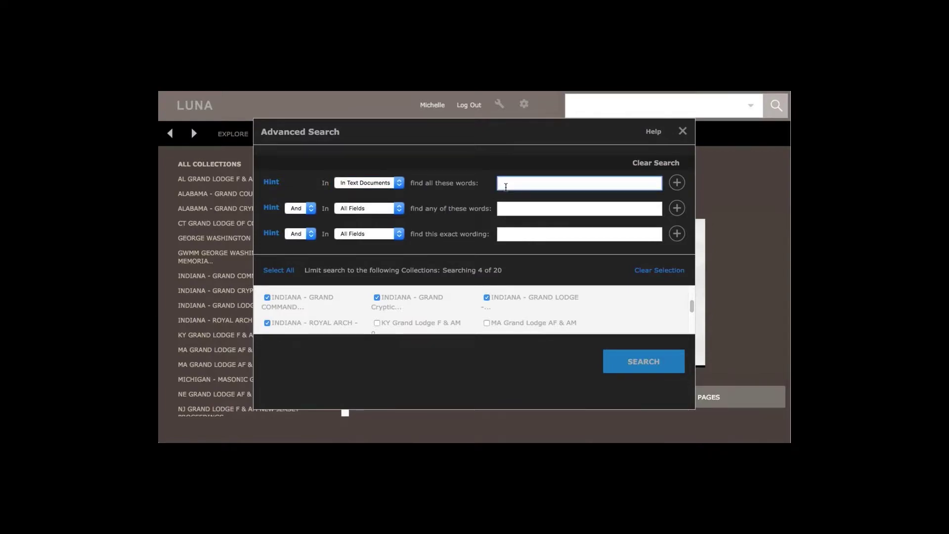
type("cornerstone")
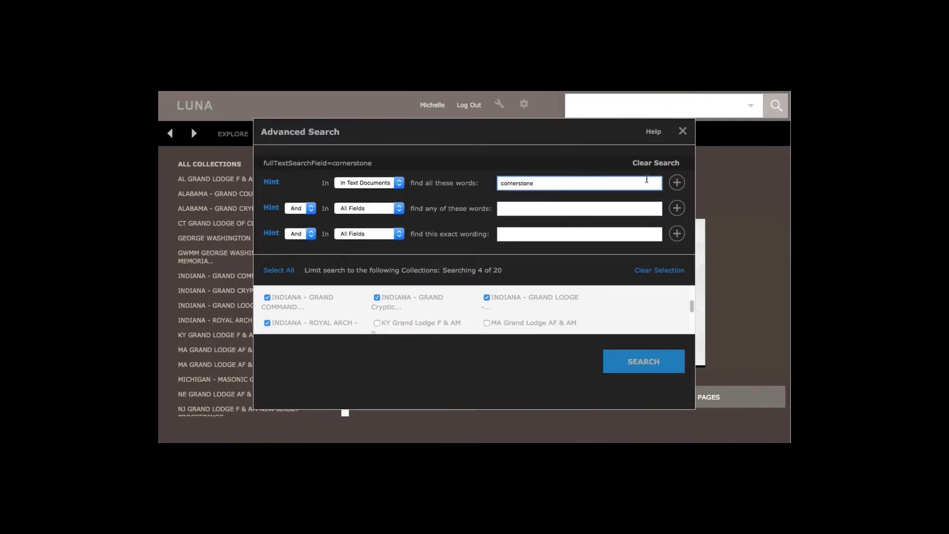
- Add a second all-these-words criterion for "Lafayette" In Text Documents and run the search
left_click(676, 183)
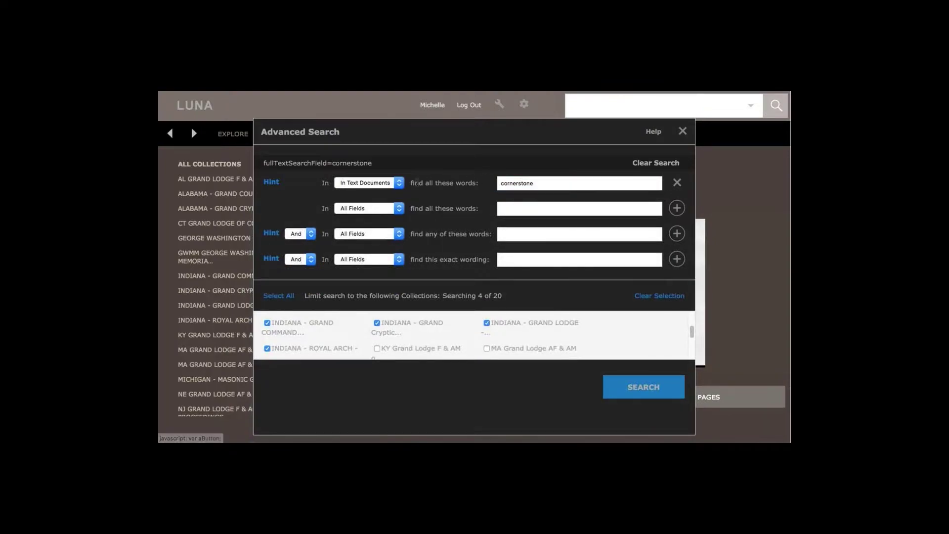
left_click(399, 209)
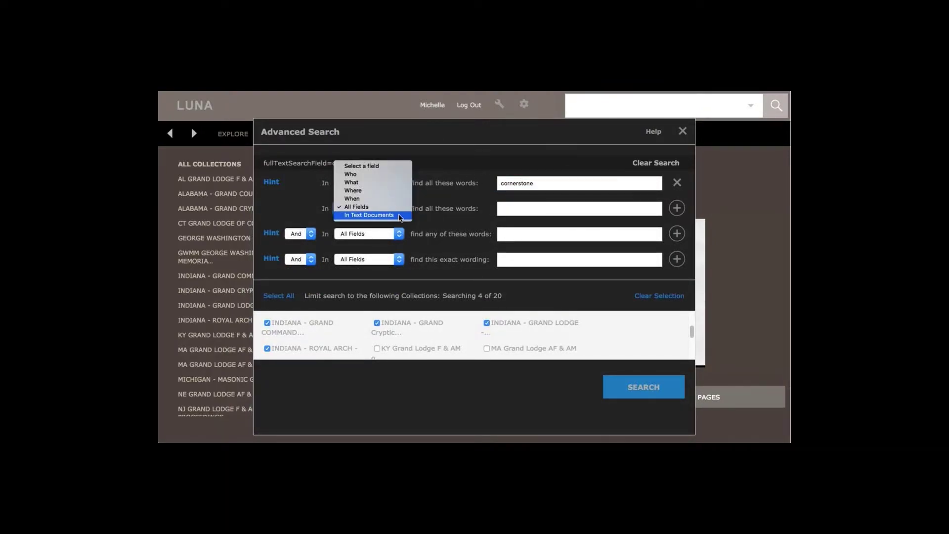
left_click(399, 215)
left_click(520, 210)
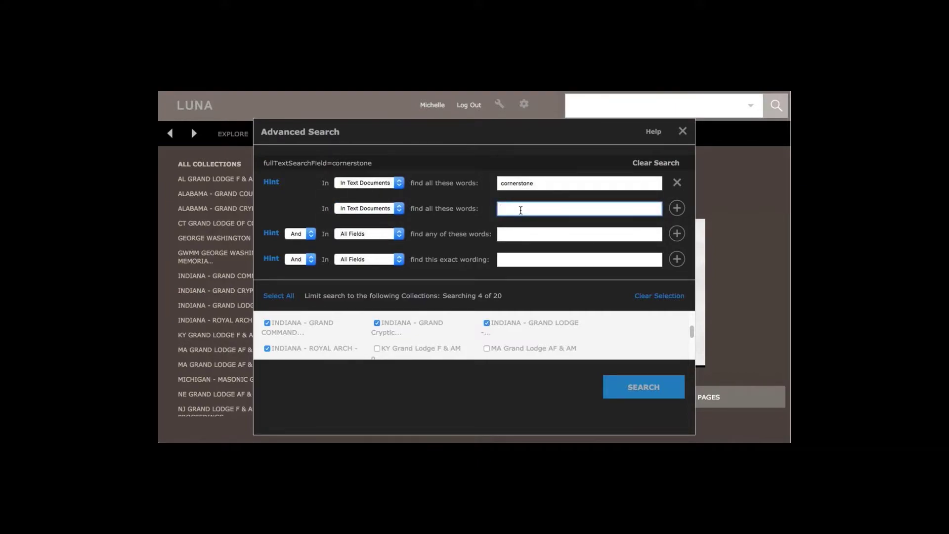
type("Lafayette")
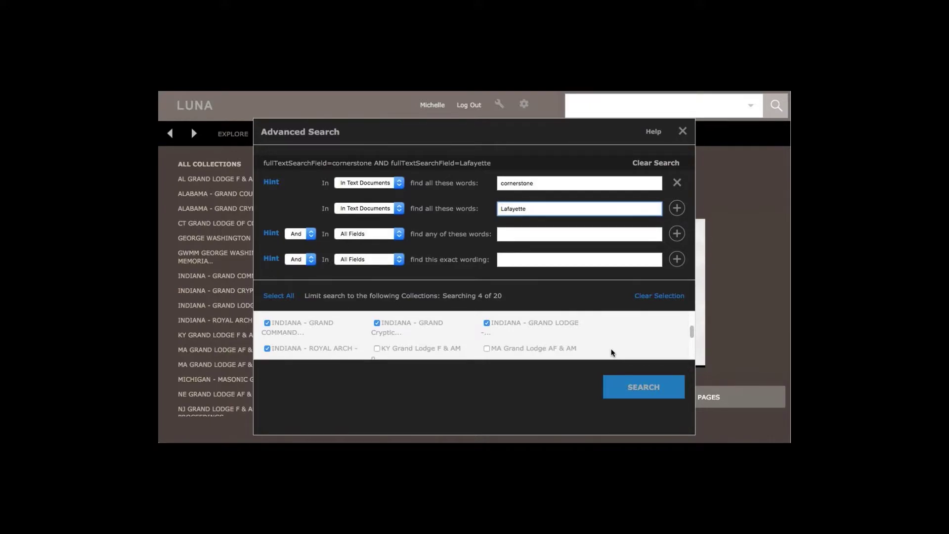
left_click(640, 387)
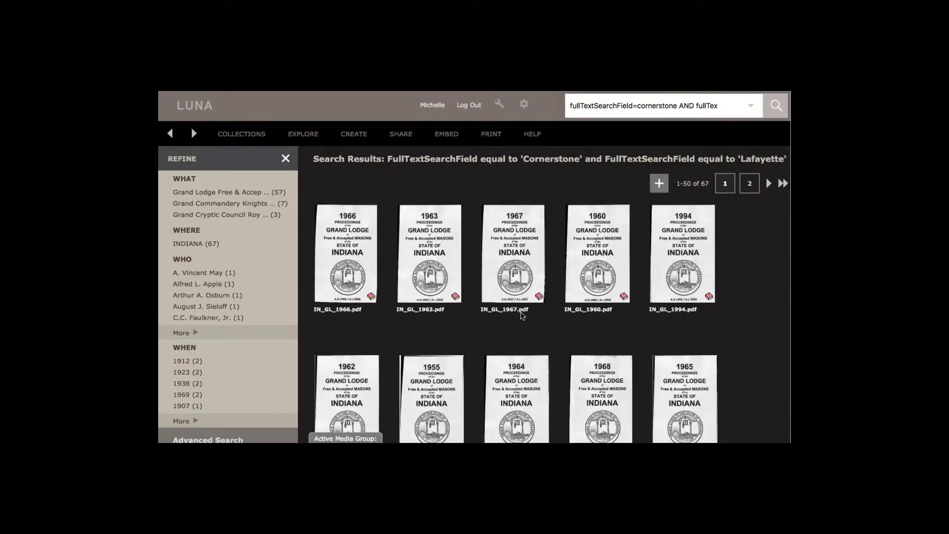
- Open the 1966 Indiana Grand Lodge proceedings (IN_GL_1966.pdf), leaf through to page 7 and enlarge it slightly
left_click(351, 245)
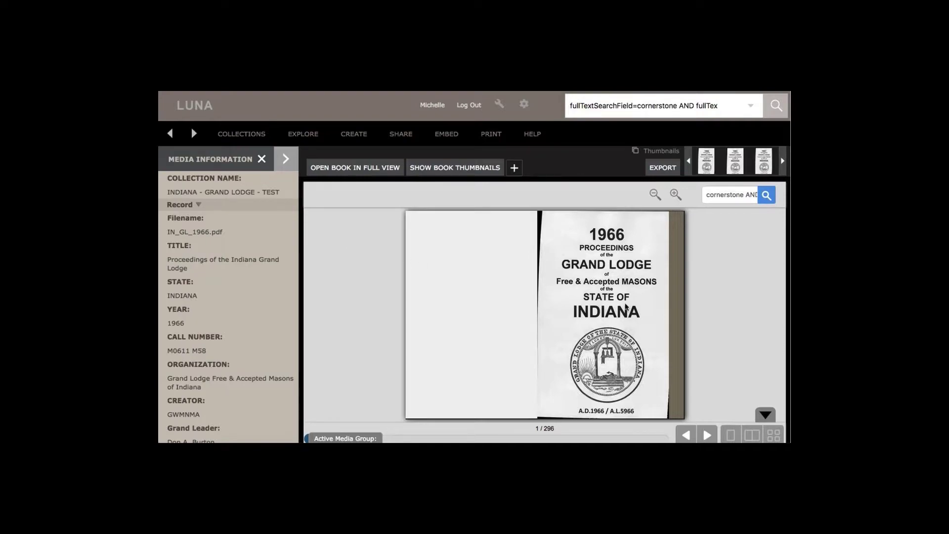
left_click(650, 309)
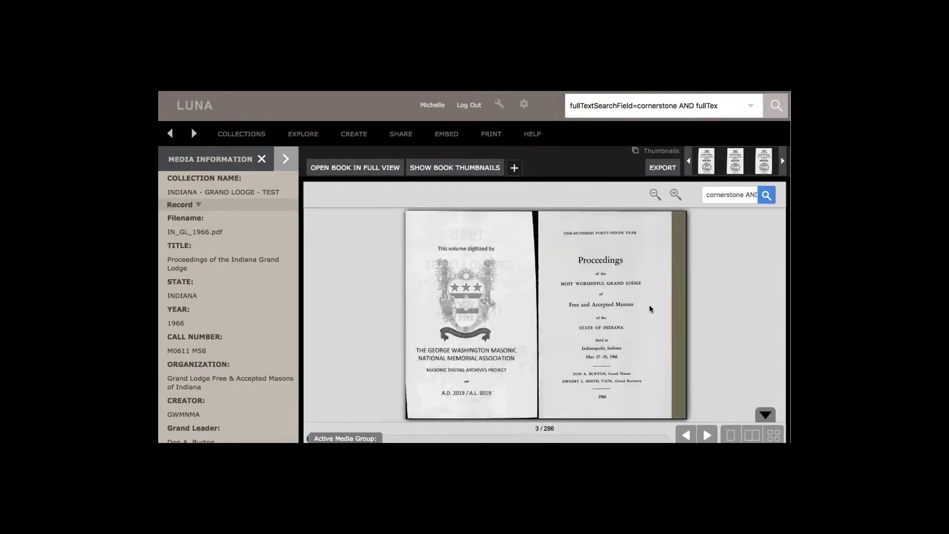
left_click(650, 309)
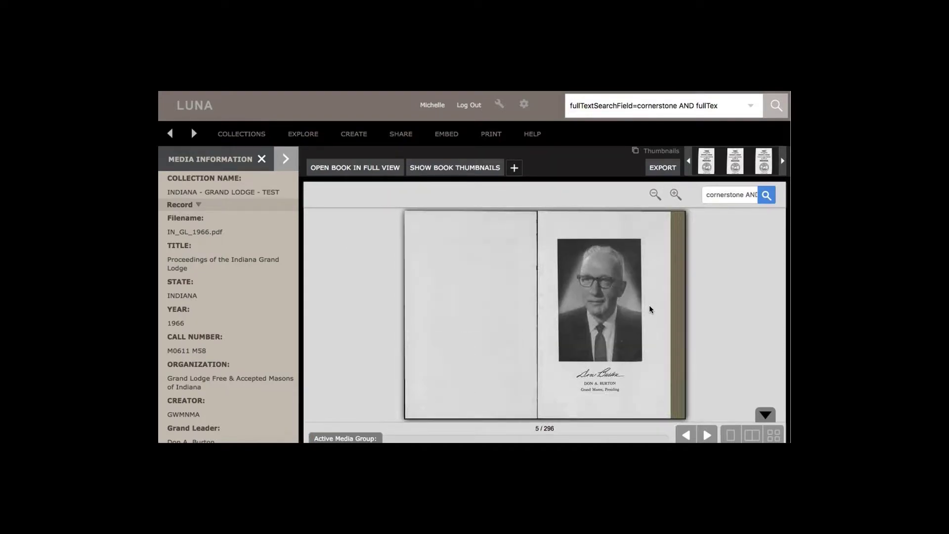
left_click(648, 307)
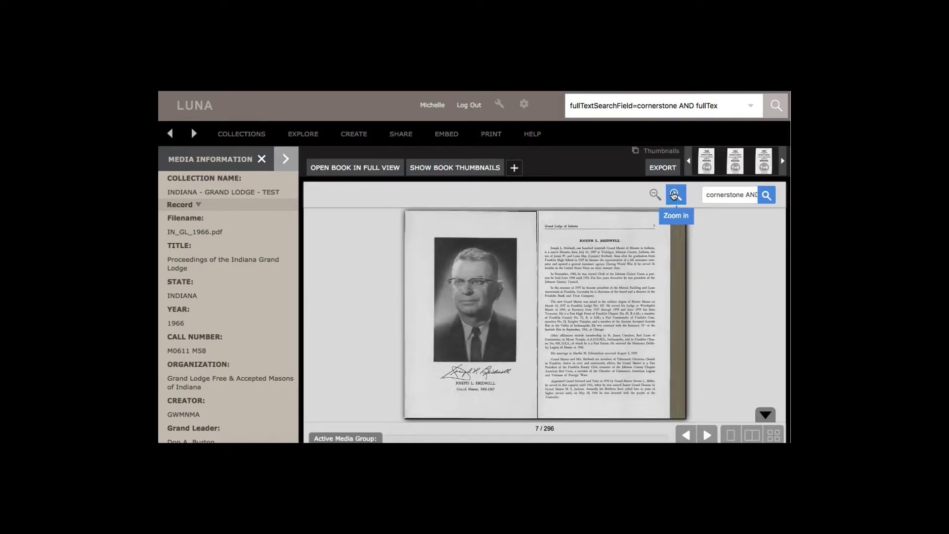
left_click(674, 195)
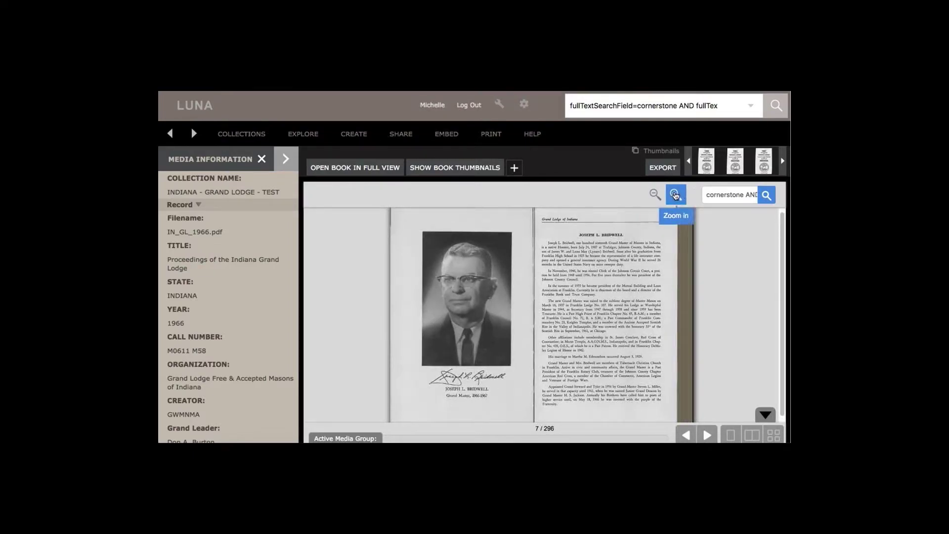
left_click(674, 195)
left_click(652, 194)
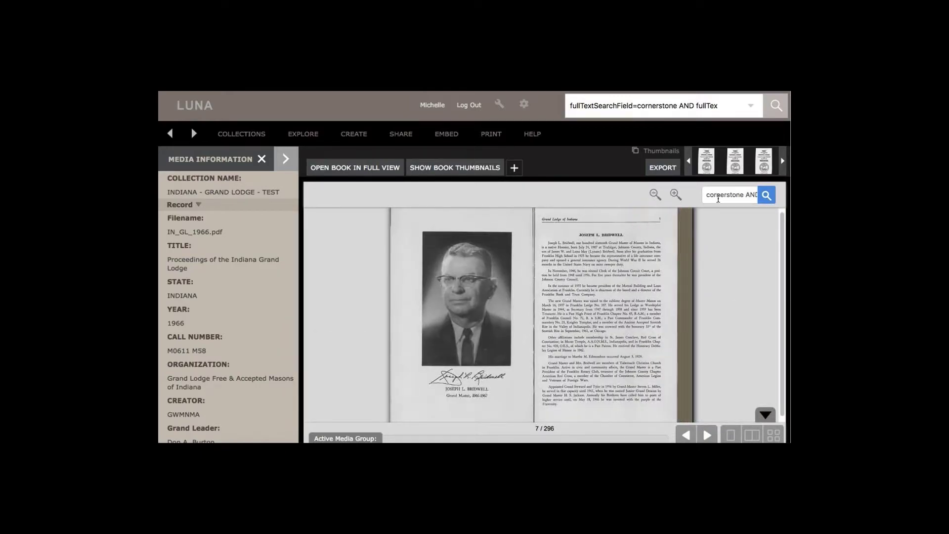
- Replace the search term inside the open book with the 1966 Grand Master's full name and search the book
triple_click(726, 194)
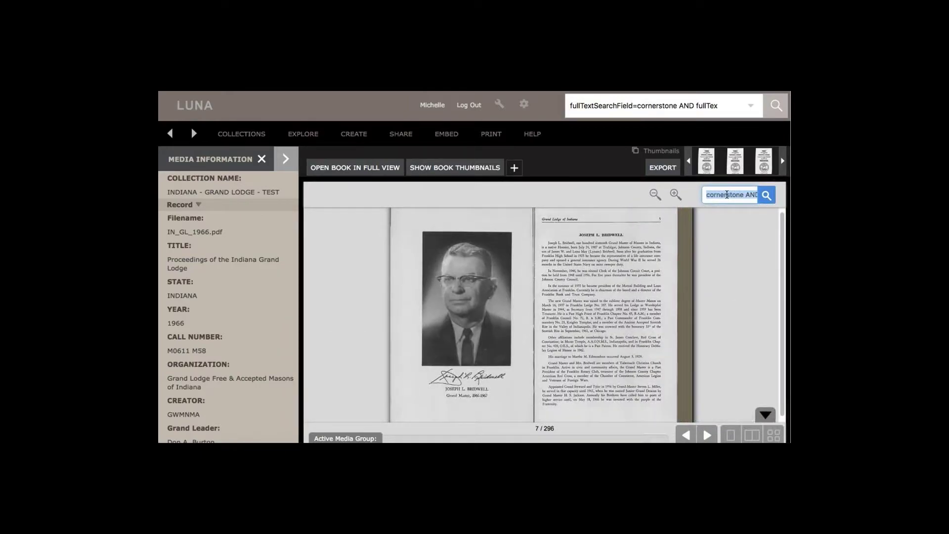
key("BackSpace")
type("Don A. Burton")
left_click(766, 195)
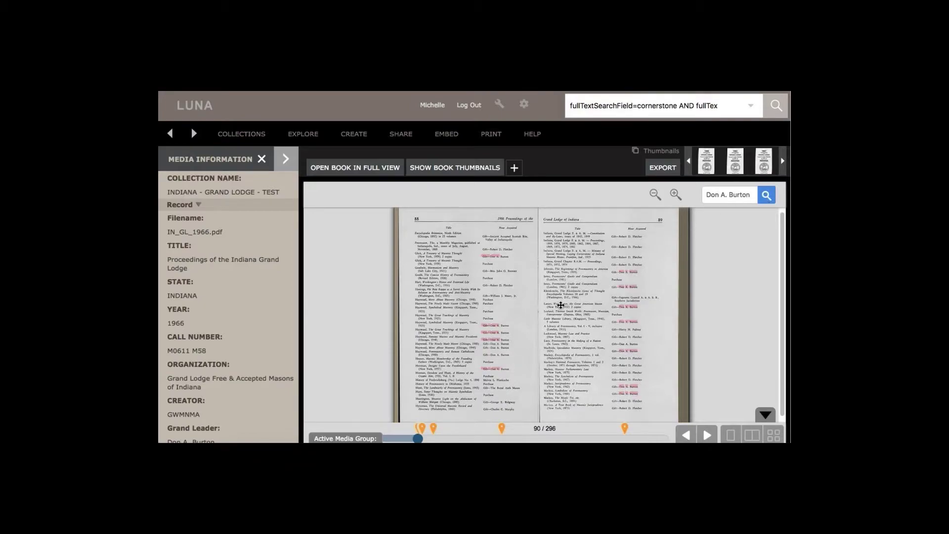
- Go to the book search match marked page n93 and enlarge the page until its text is readable
mouse_move(434, 429)
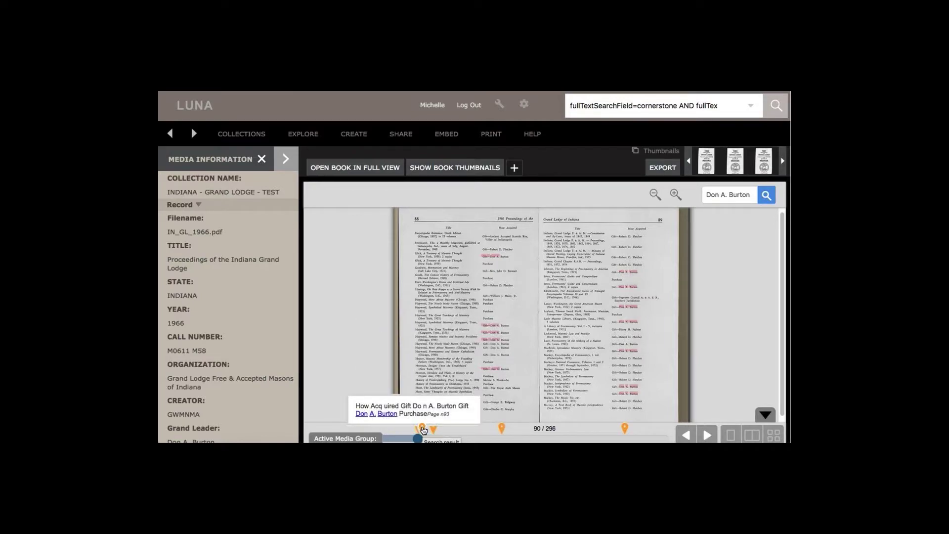
left_click(422, 429)
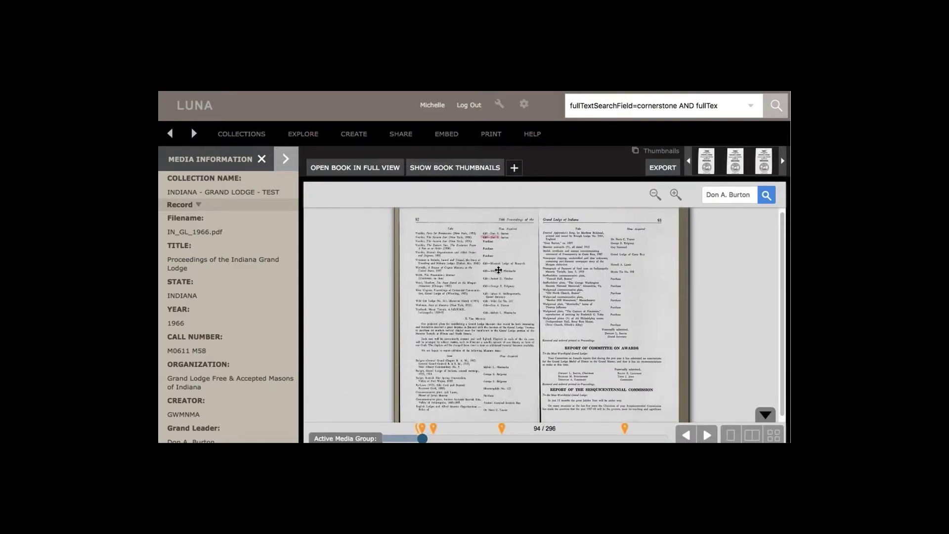
left_click(675, 194)
left_click(674, 194)
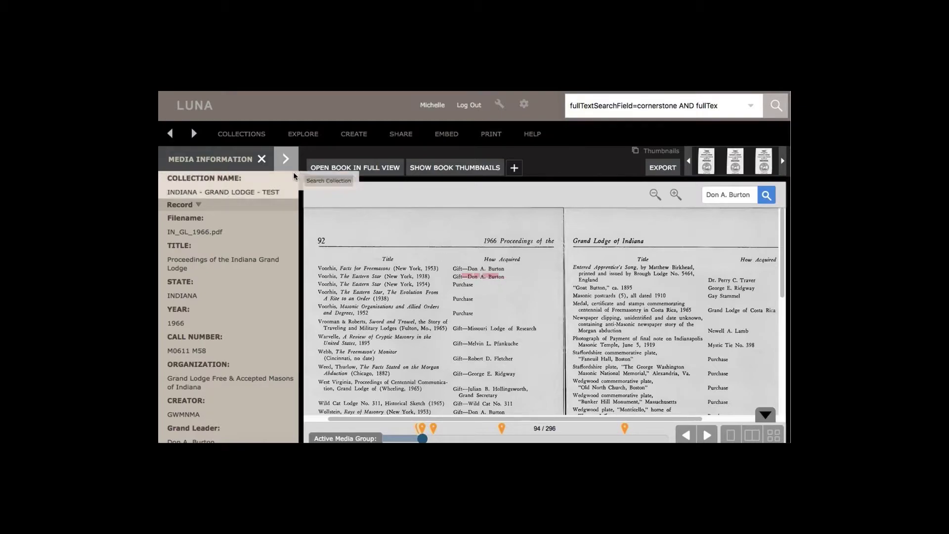
- Leave the book and browse all items in the selected Indiana collections
mouse_move(243, 134)
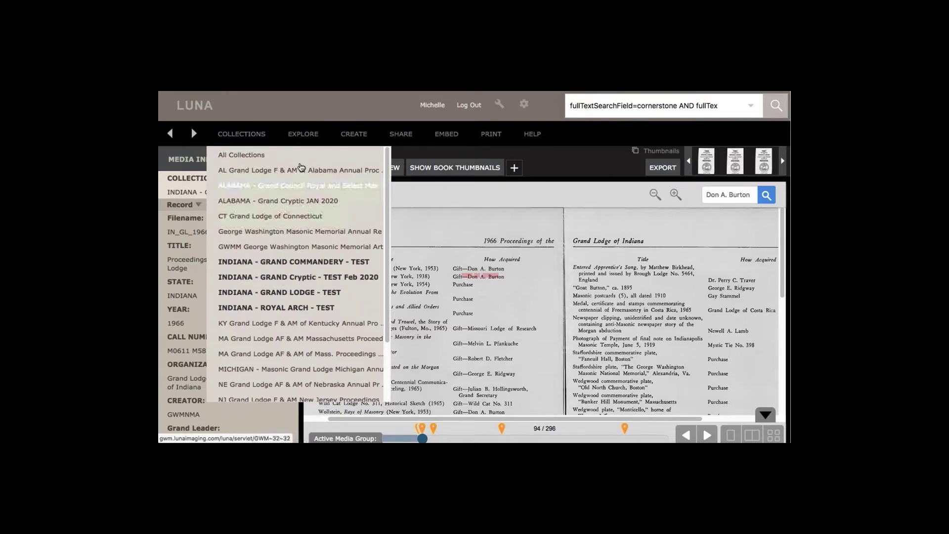
mouse_move(303, 144)
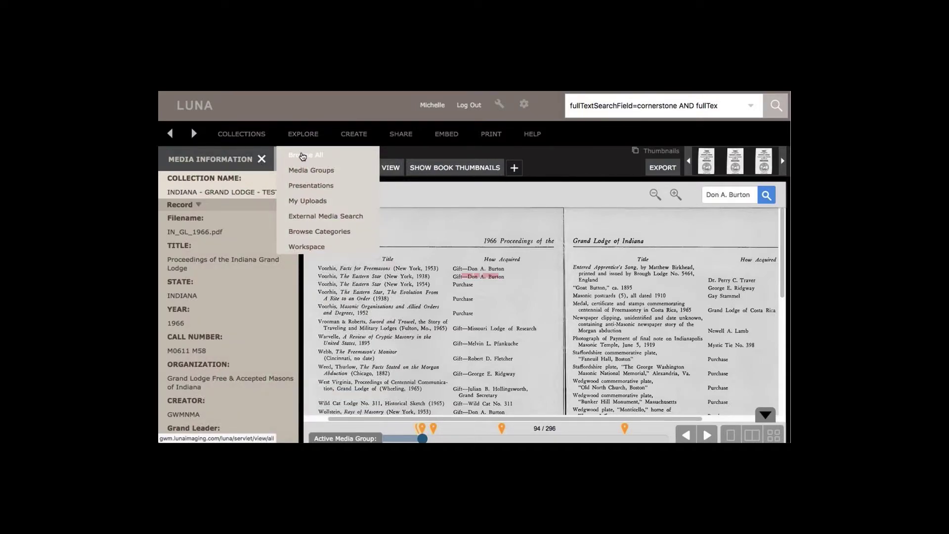
left_click(303, 156)
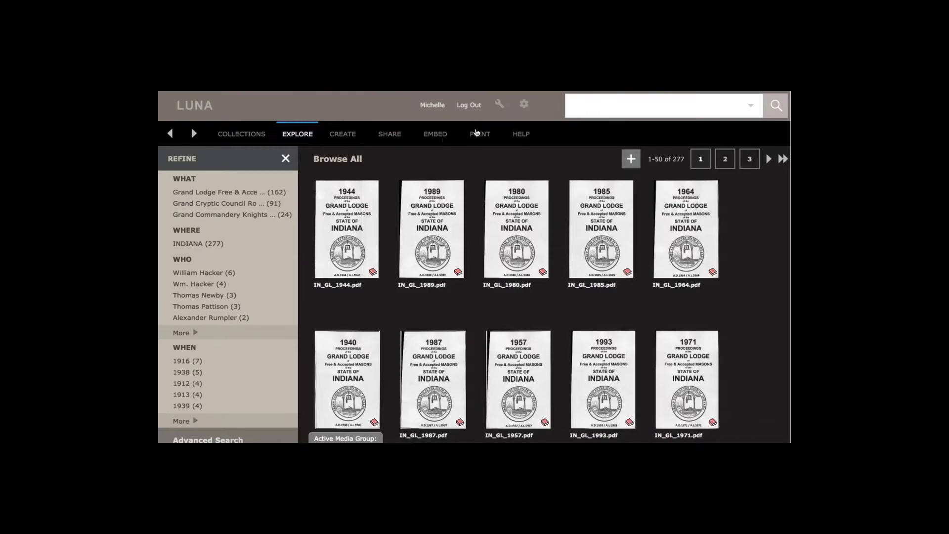
- Run a new advanced search of the selected collections for "Lafayette" In Text Documents, as an all-these-words criterion
left_click(728, 97)
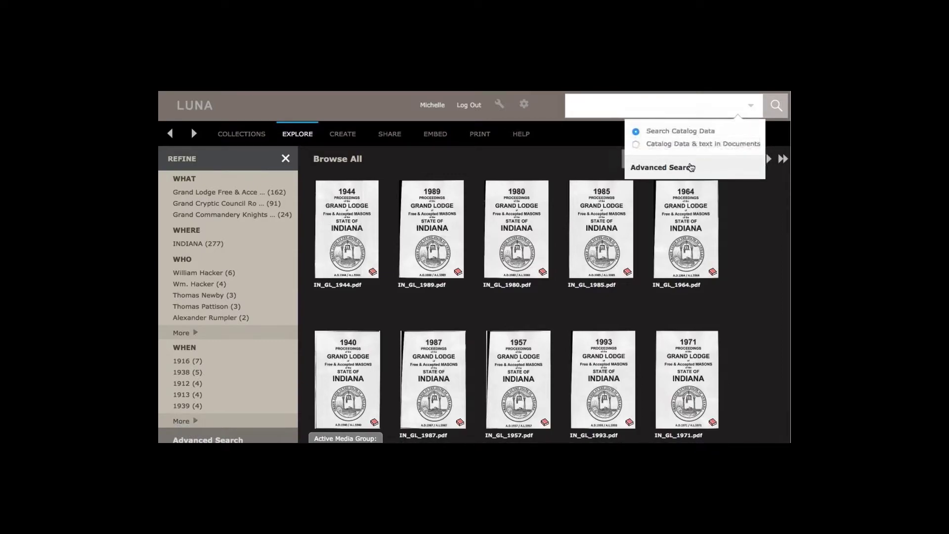
left_click(689, 168)
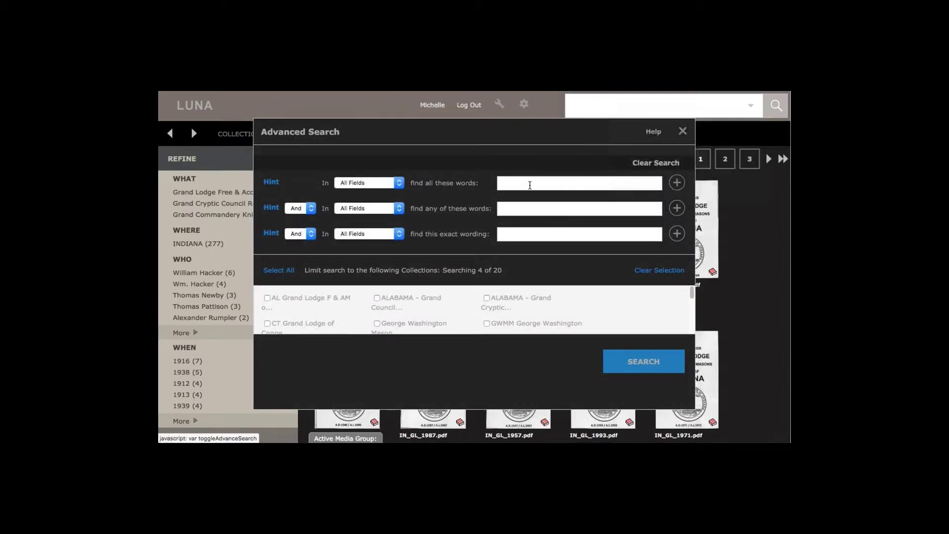
left_click(400, 185)
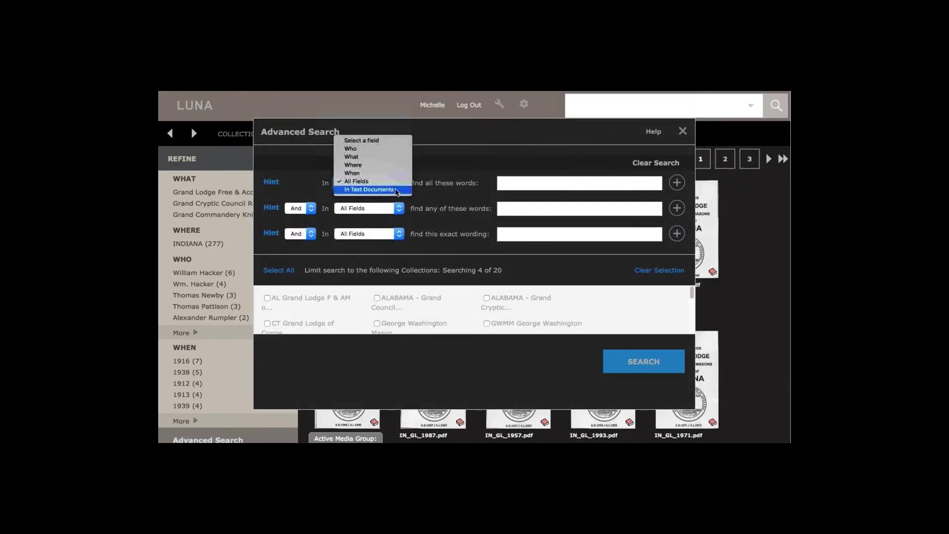
left_click(398, 190)
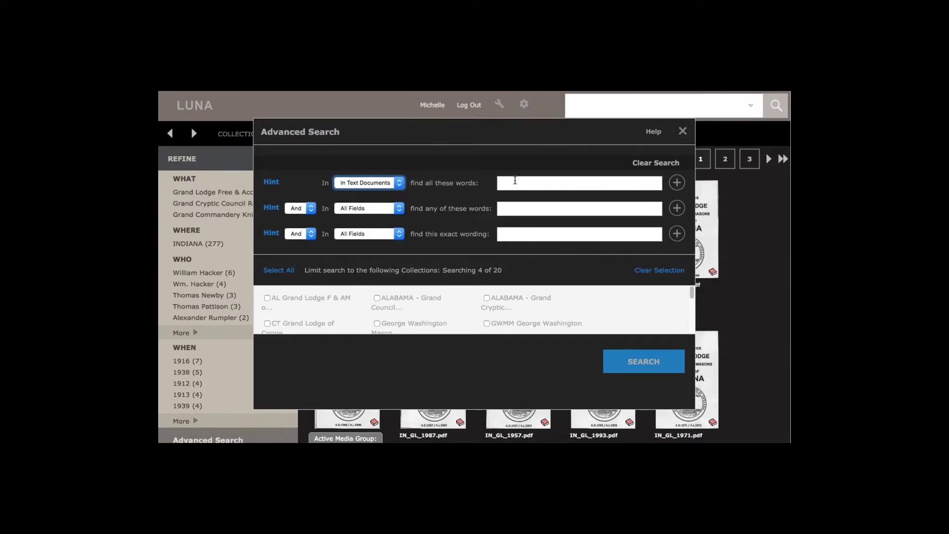
left_click(514, 182)
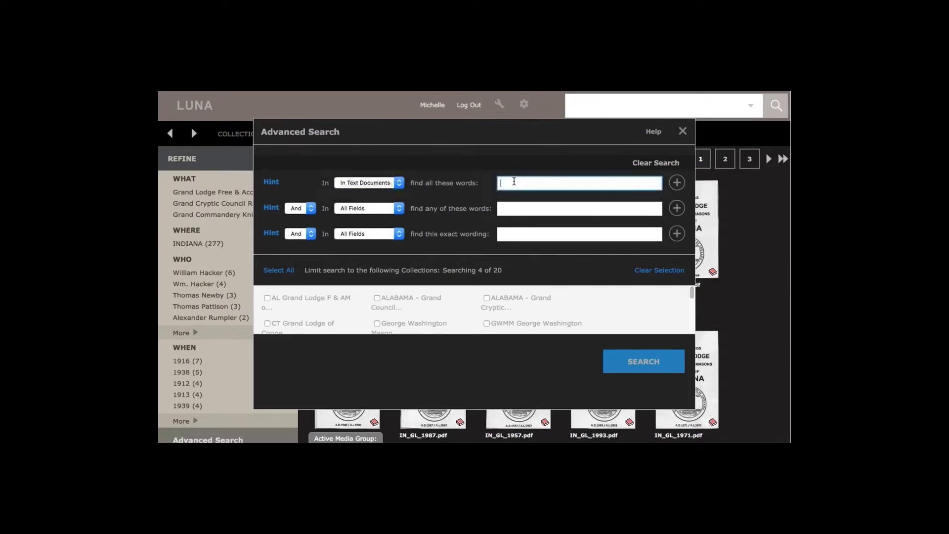
type("Lafayette")
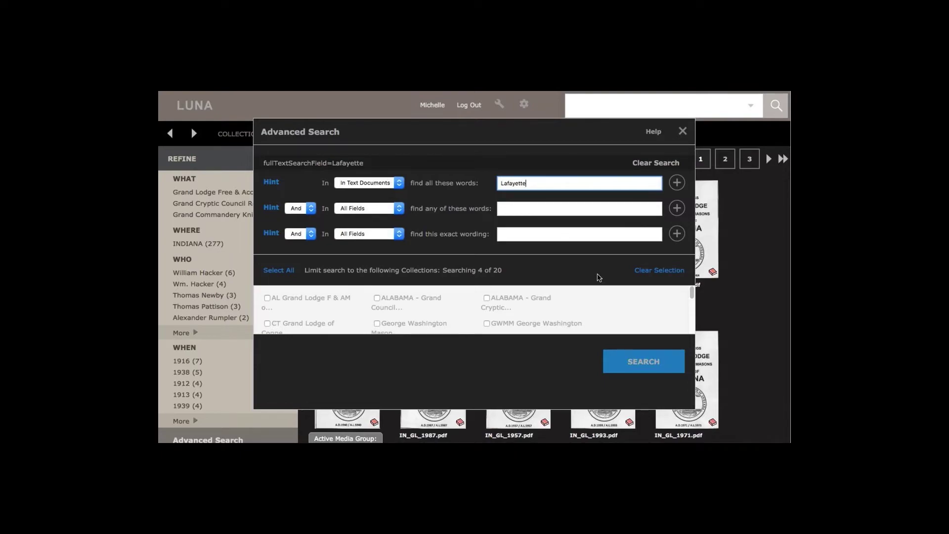
left_click(636, 366)
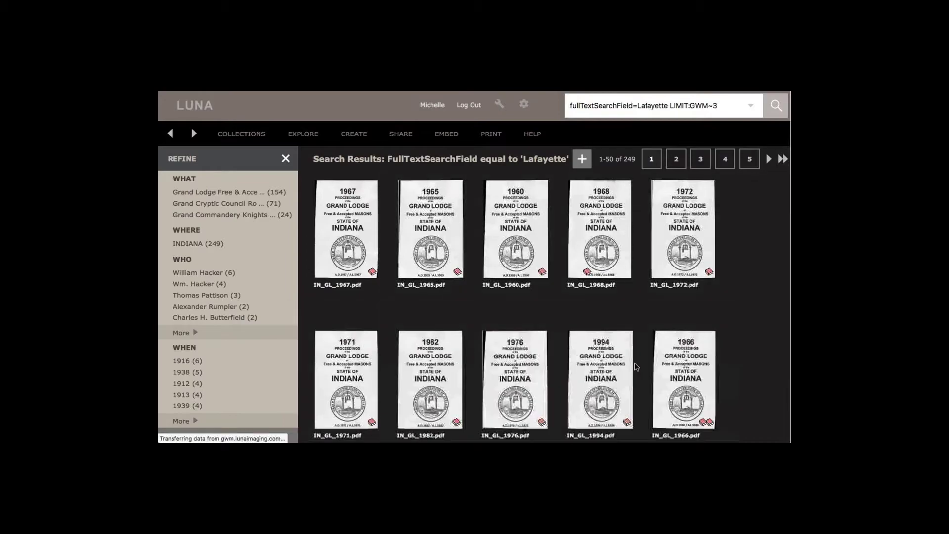
- Open the 1967 Grand Lodge proceedings and enlarge the "Lafayette" match marked page n160
mouse_move(350, 221)
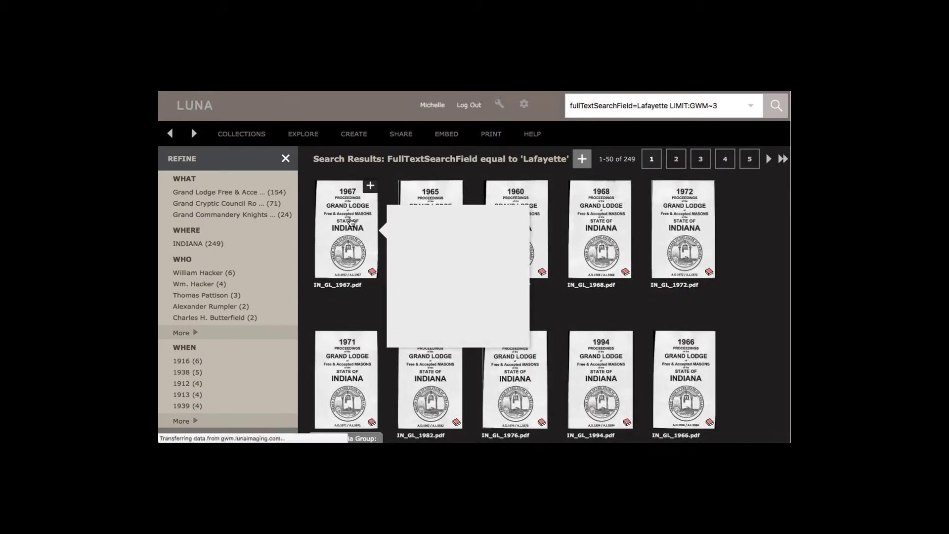
left_click(350, 222)
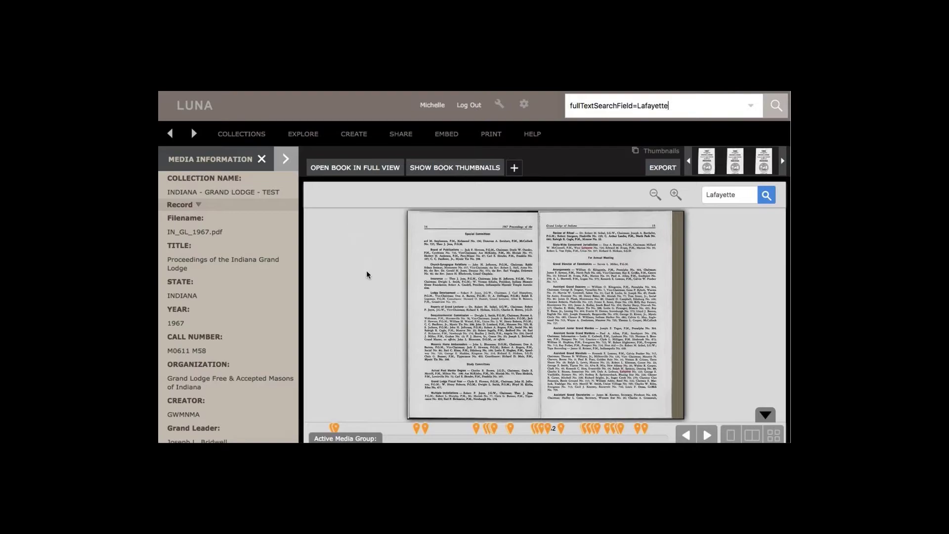
mouse_move(516, 433)
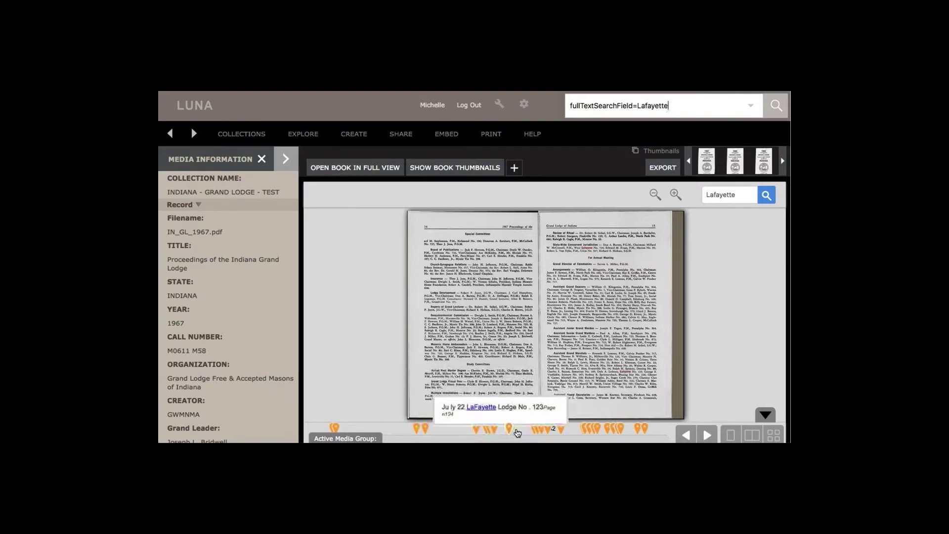
mouse_move(550, 431)
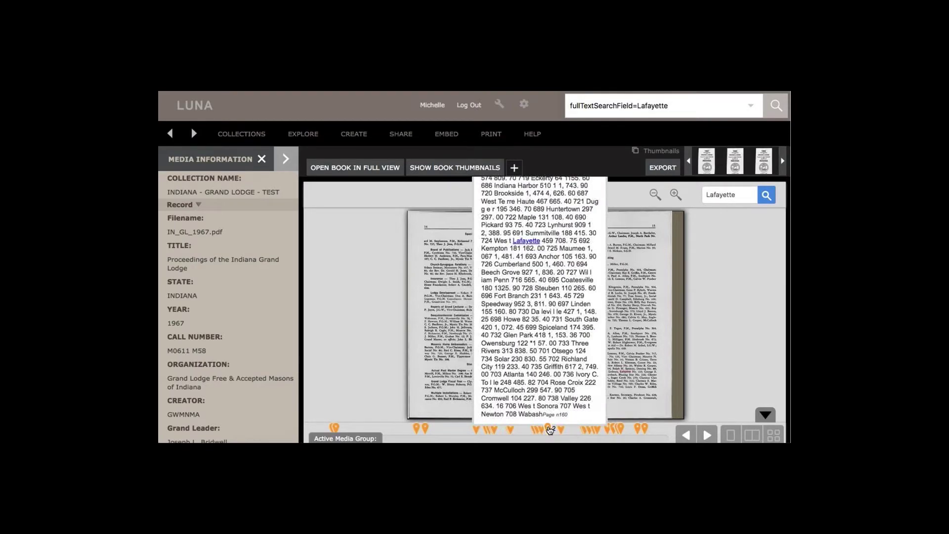
left_click(549, 429)
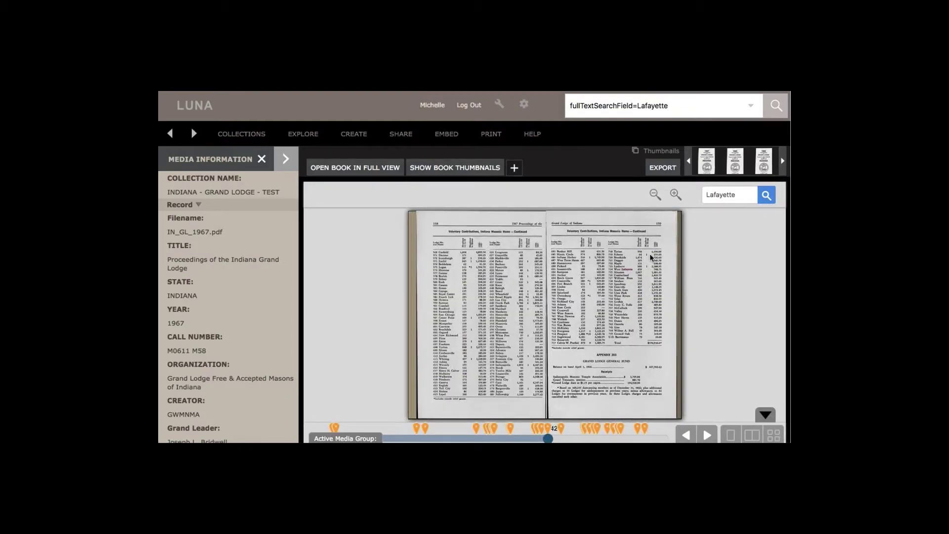
left_click(675, 196)
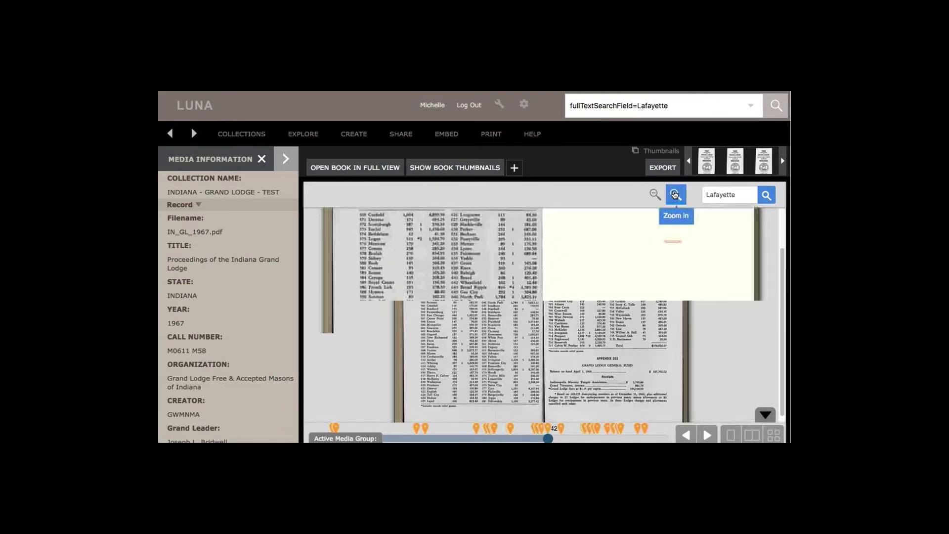
left_click(674, 195)
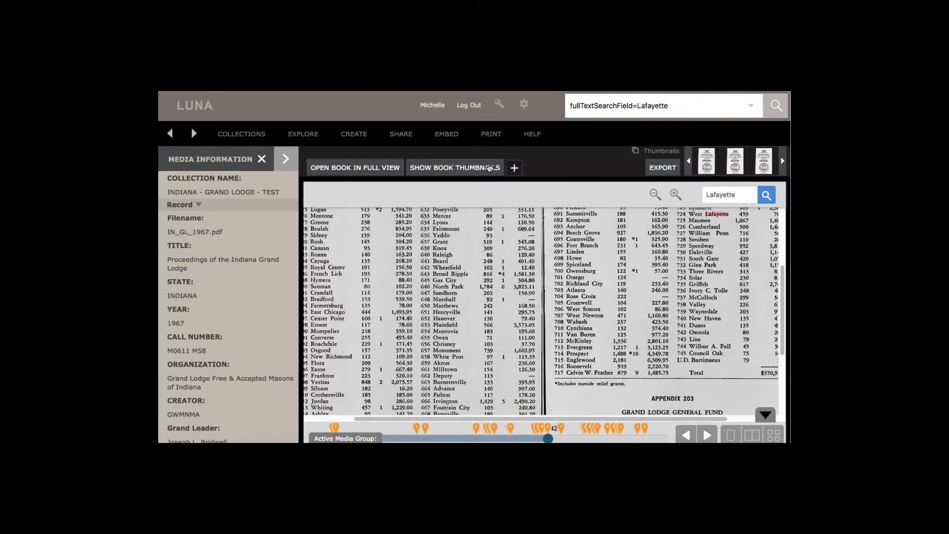
- Open the 1967 book in full view and jump to its Annual Meeting 1967 proceedings page
left_click(355, 169)
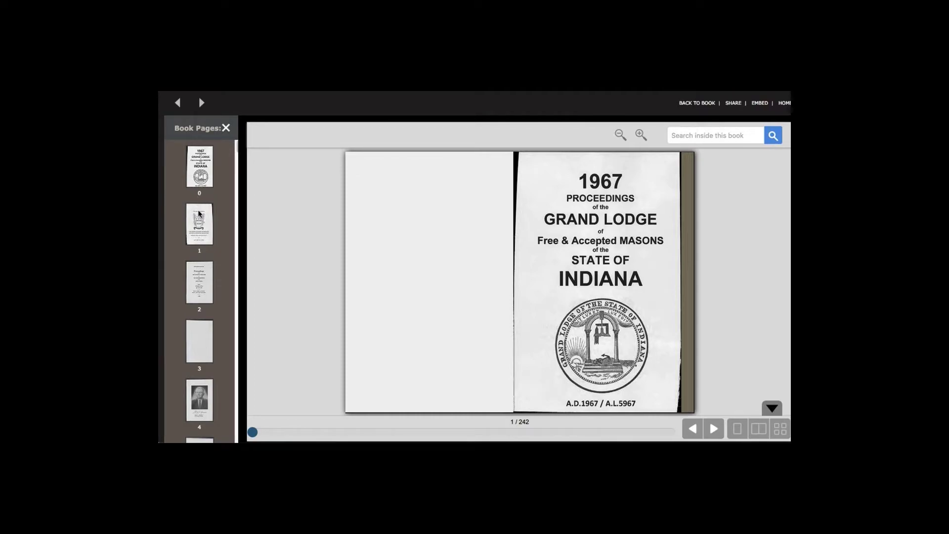
scroll(200, 218, "down", 3)
scroll(199, 230, "down", 5)
left_click(198, 344)
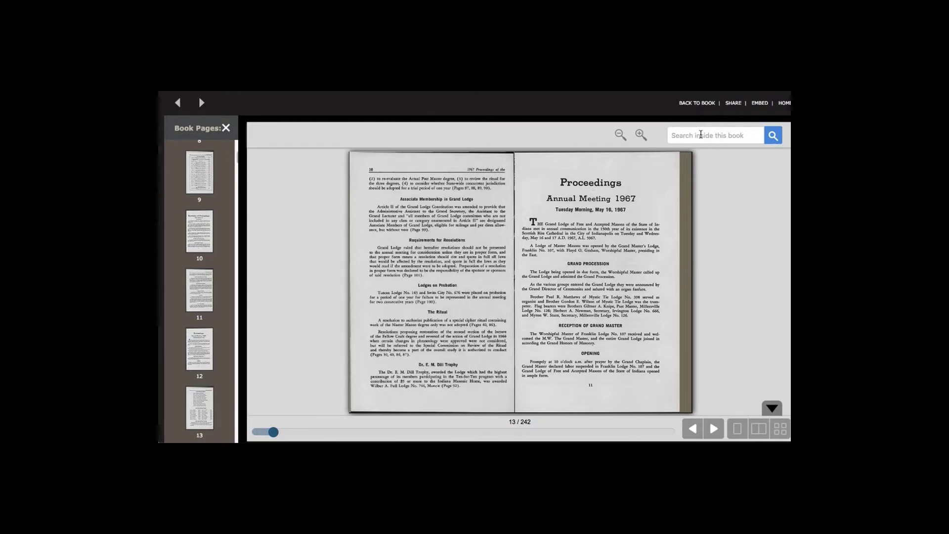
- Search inside the 1967 book for "cornerstone" and go to the match marked page n238
left_click(700, 134)
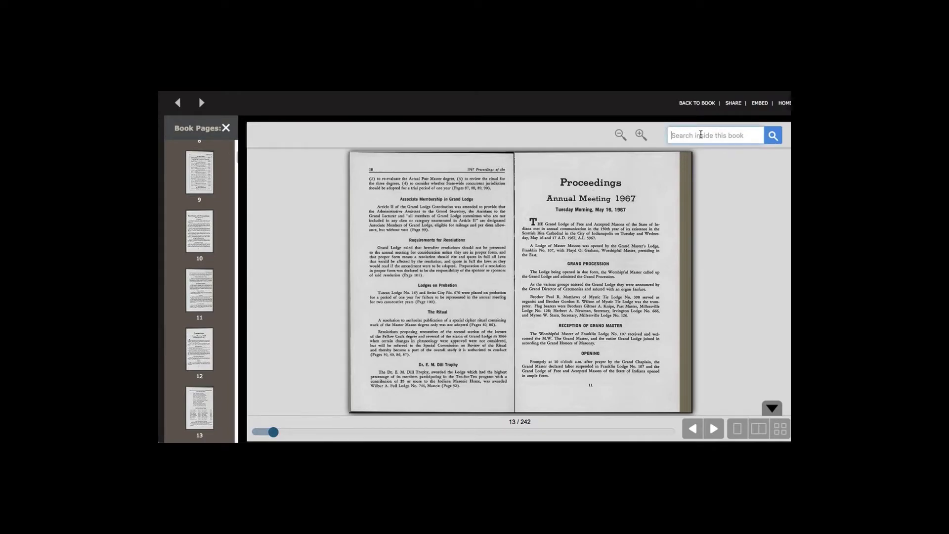
type("cornerstone")
left_click(772, 136)
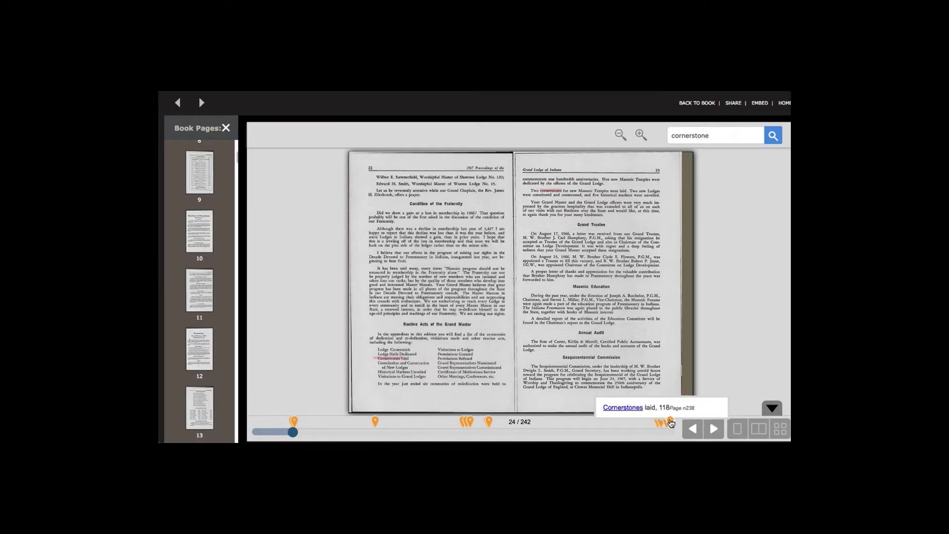
left_click(669, 421)
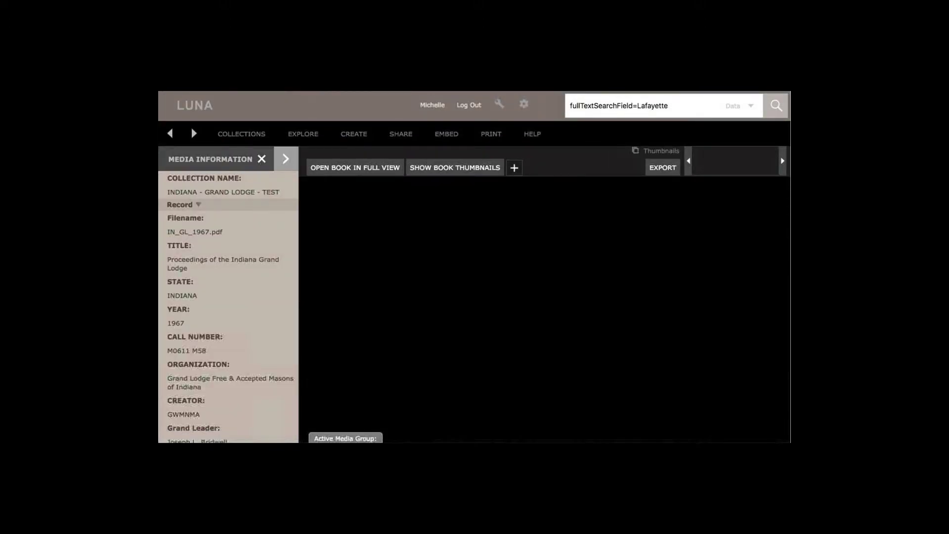
- Browse all items in the selected Indiana collections and enter "Evansville" as the search term
mouse_move(306, 137)
left_click(308, 157)
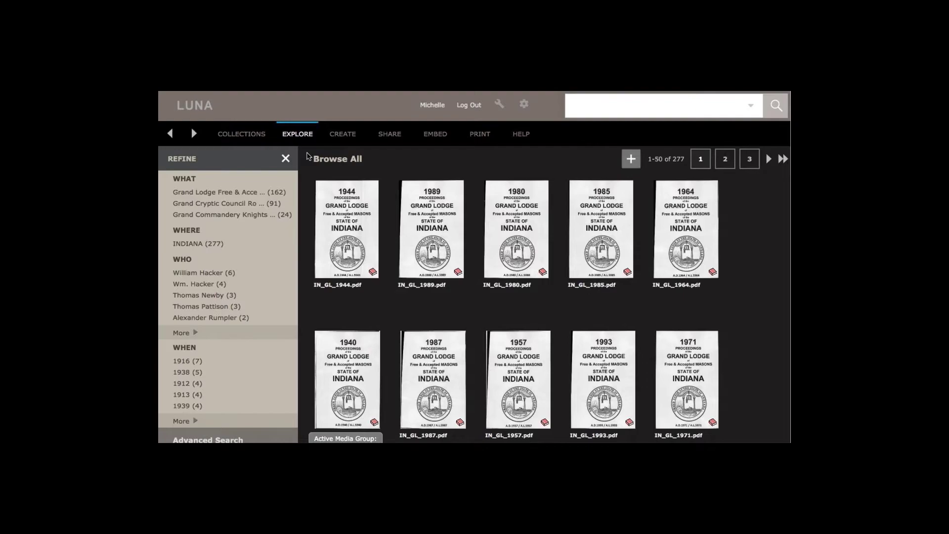
left_click(603, 107)
type("Evanswille")
key("BackSpace")
key("BackSpace")
key("BackSpace")
key("BackSpace")
key("BackSpace")
type("ville")
- Set the search scope to Catalog Data & text in Documents and run the "Evansville" search
left_click(750, 105)
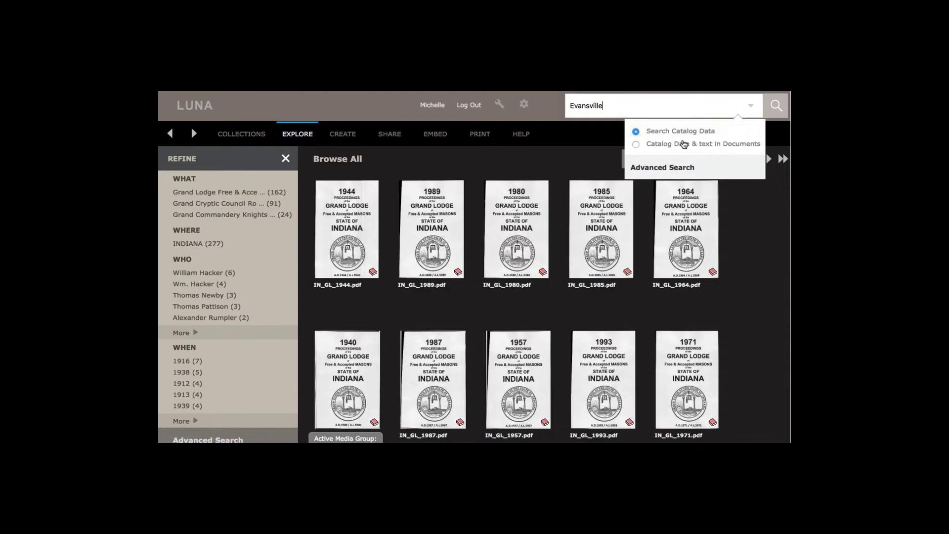
left_click(635, 145)
left_click(779, 105)
left_click(780, 106)
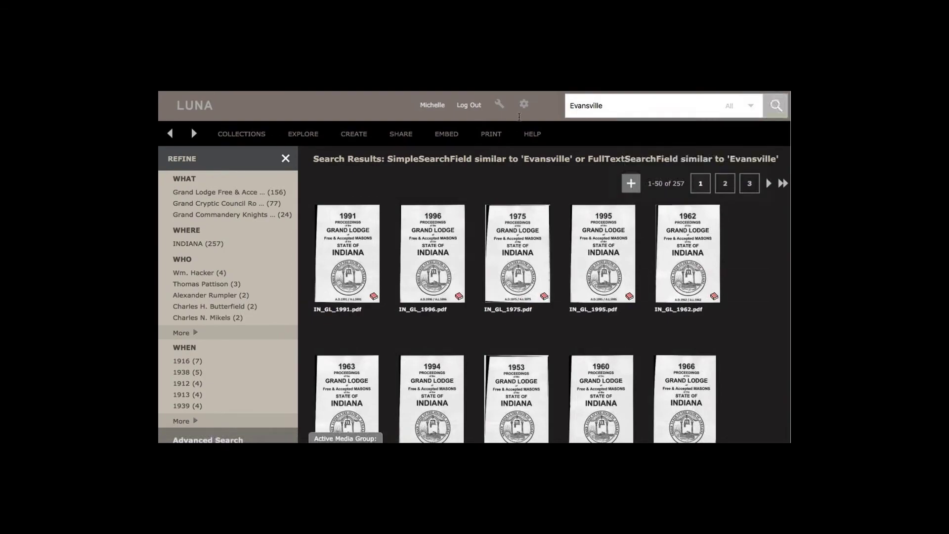
- Open the 1996 Grand Lodge proceedings from the results and review the "Evansville" match markers
mouse_move(428, 254)
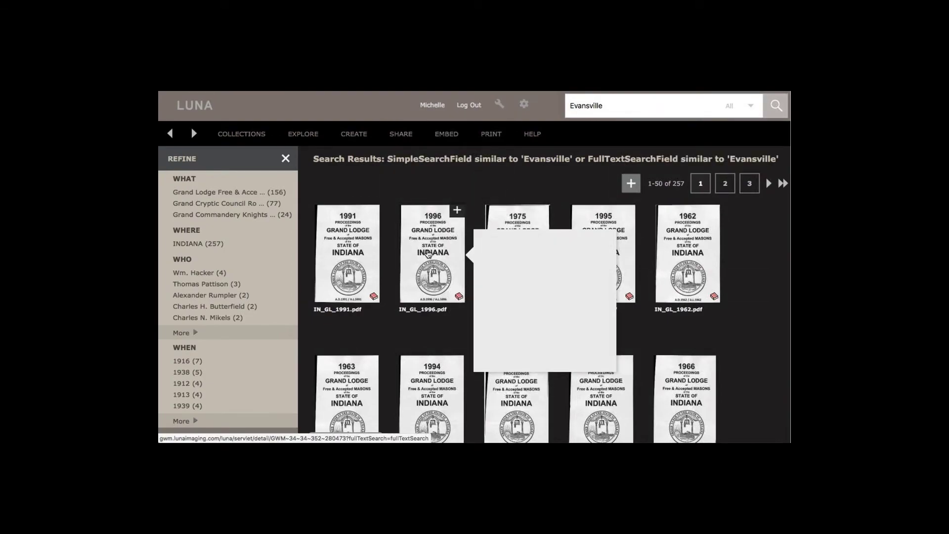
left_click(428, 254)
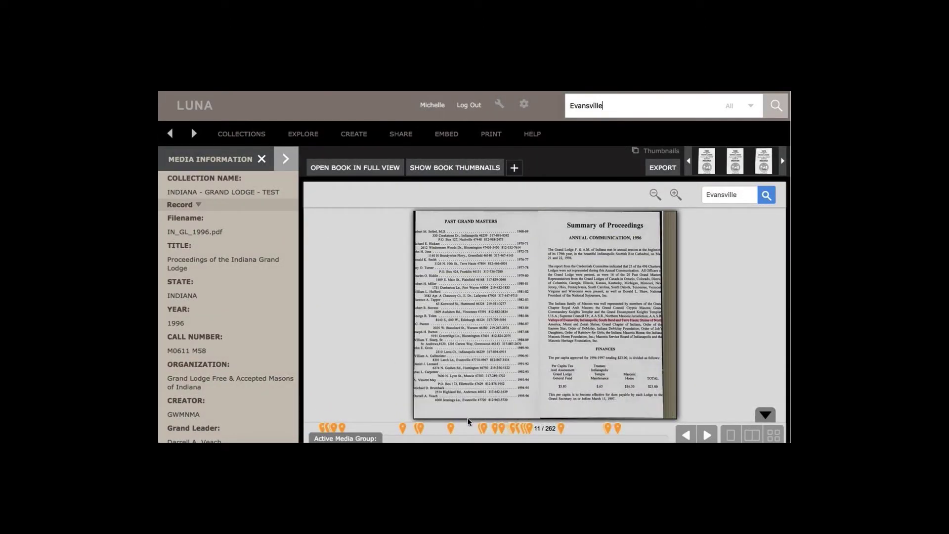
mouse_move(527, 429)
- Replace the search term inside the 1996 book with the "One Craft" series author's name and search the book
left_click(740, 194)
left_click_drag(740, 193, 685, 192)
key("BackSpace")
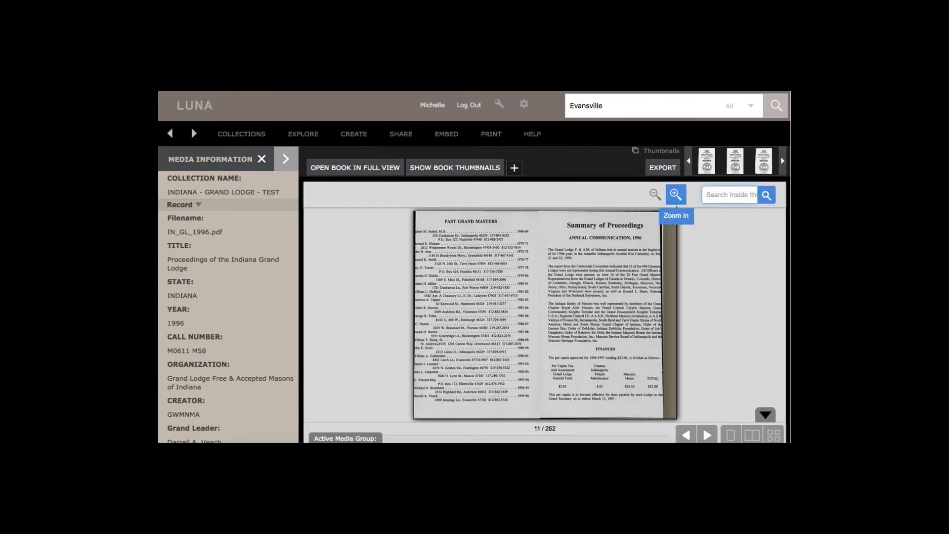
type("Dwight Smith")
left_click(766, 196)
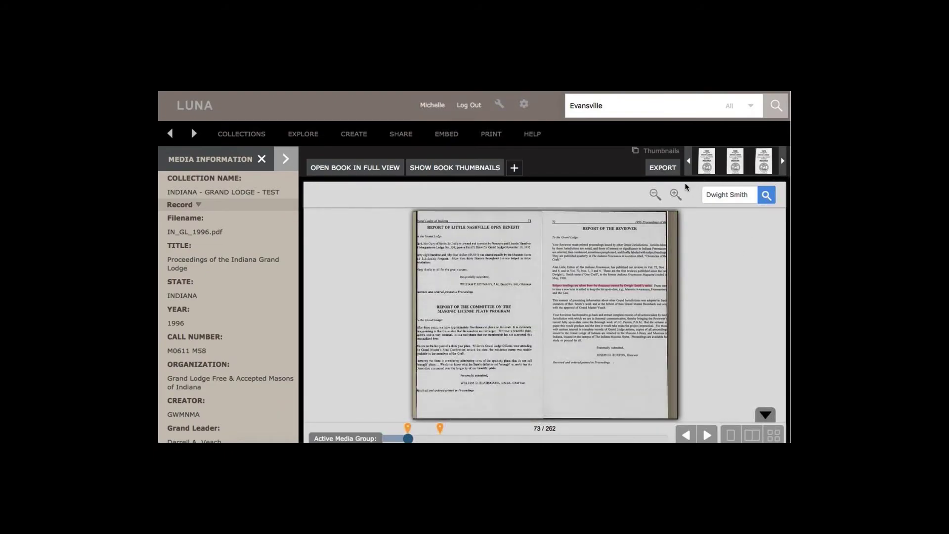
- Preview both name matches in the 1996 book and enlarge the Report of the Reviewer page
mouse_move(440, 431)
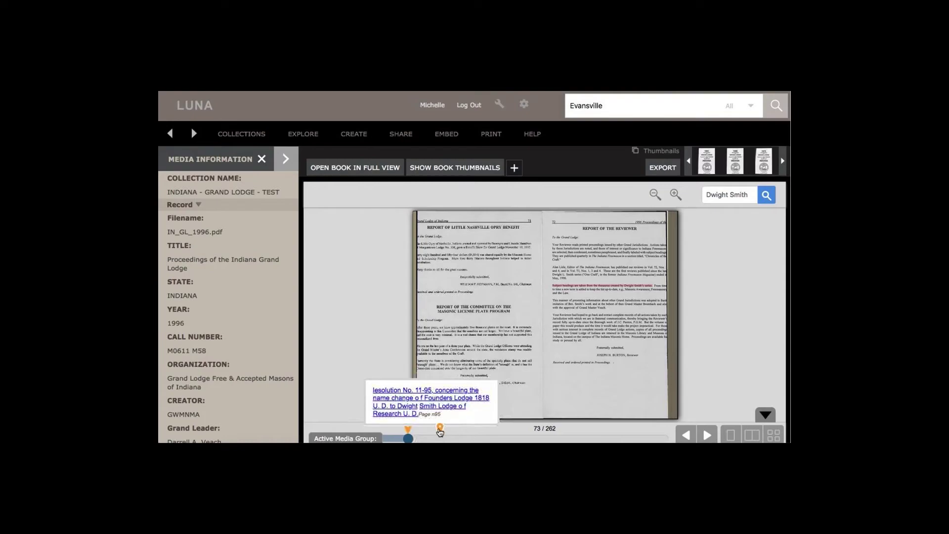
mouse_move(407, 428)
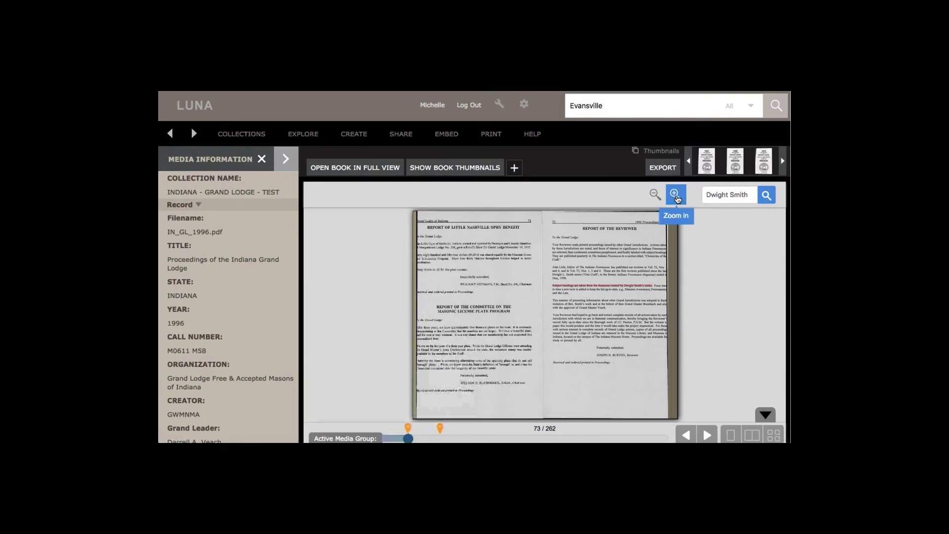
left_click(676, 197)
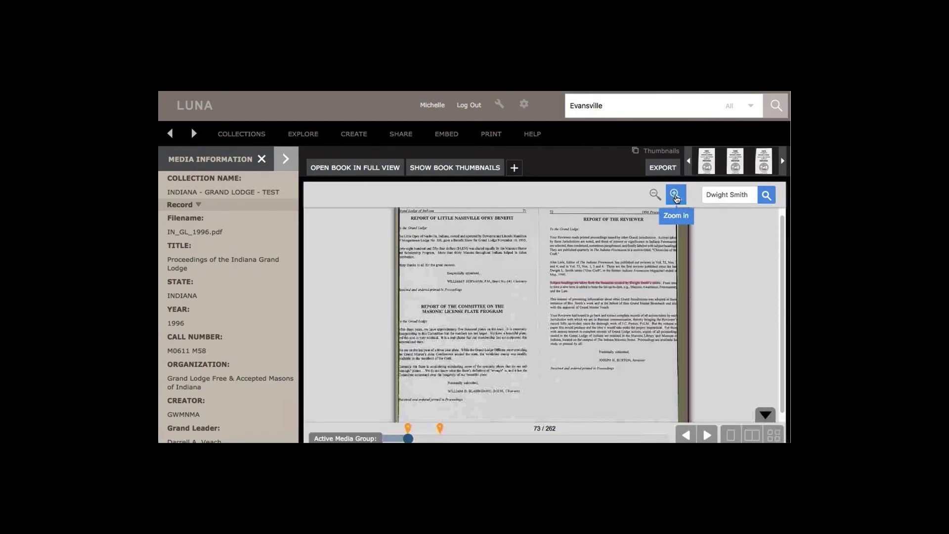
left_click(676, 198)
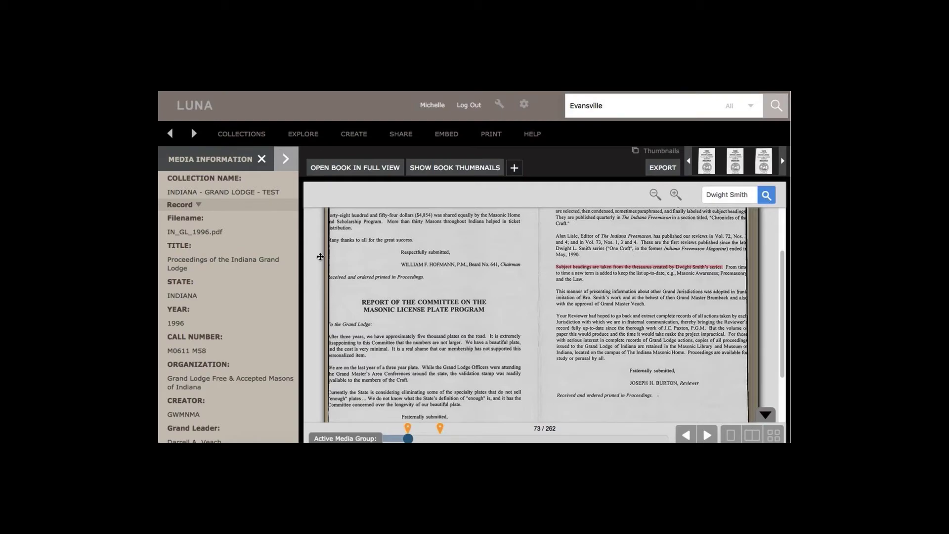
- Find all items matching the year 1996 from the open volume's media information
mouse_move(226, 256)
mouse_move(200, 319)
left_click_drag(199, 320, 323, 329)
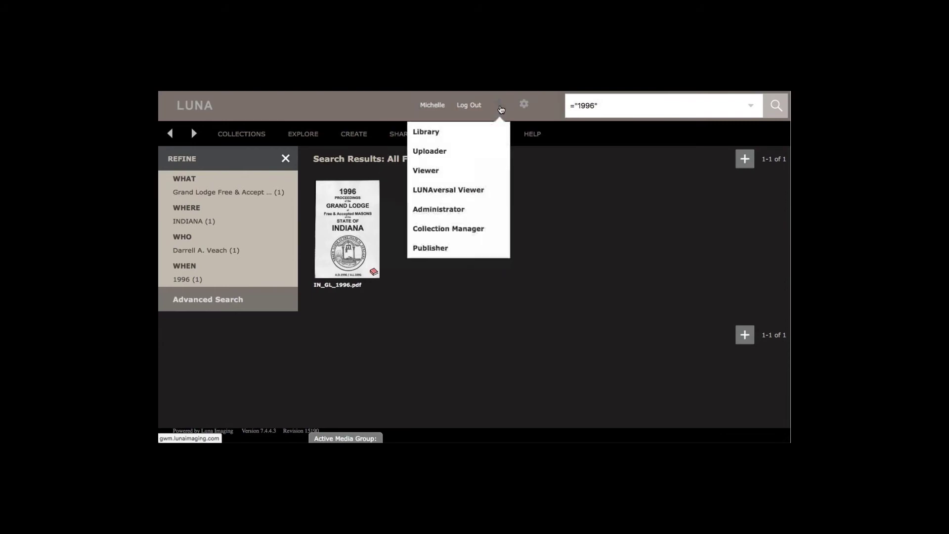
- View the shareable URL for the 1996 search results and close it
mouse_move(536, 108)
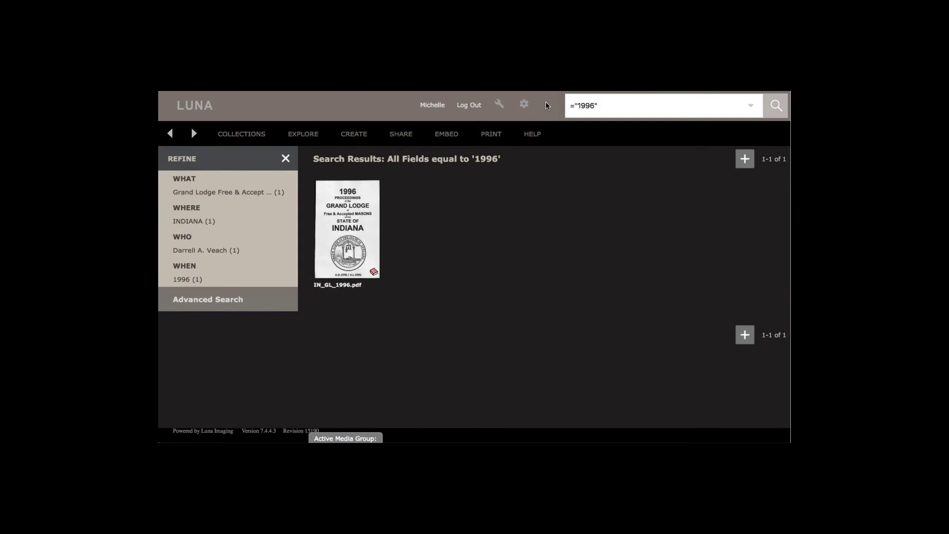
left_click(399, 134)
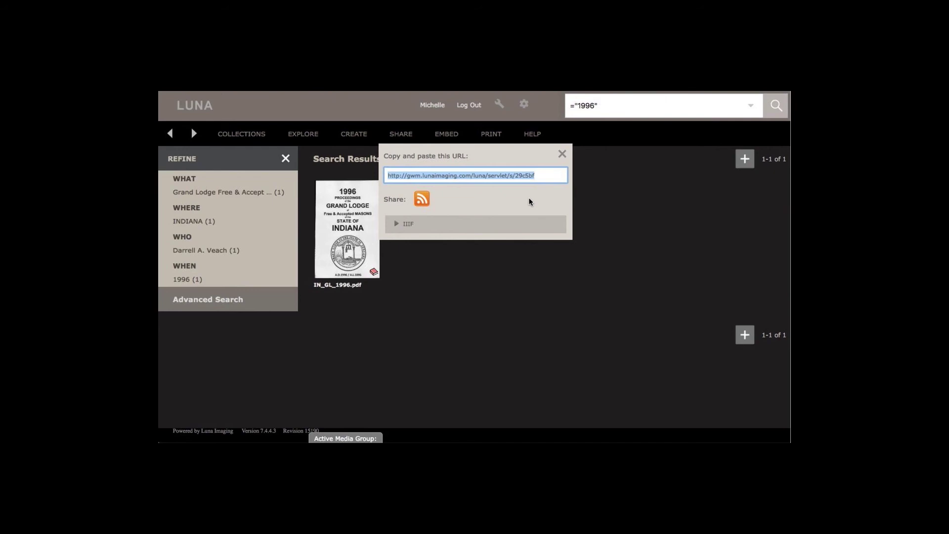
left_click(561, 154)
- Return to browsing all Indiana items and switch to the All Collections overview
mouse_move(311, 132)
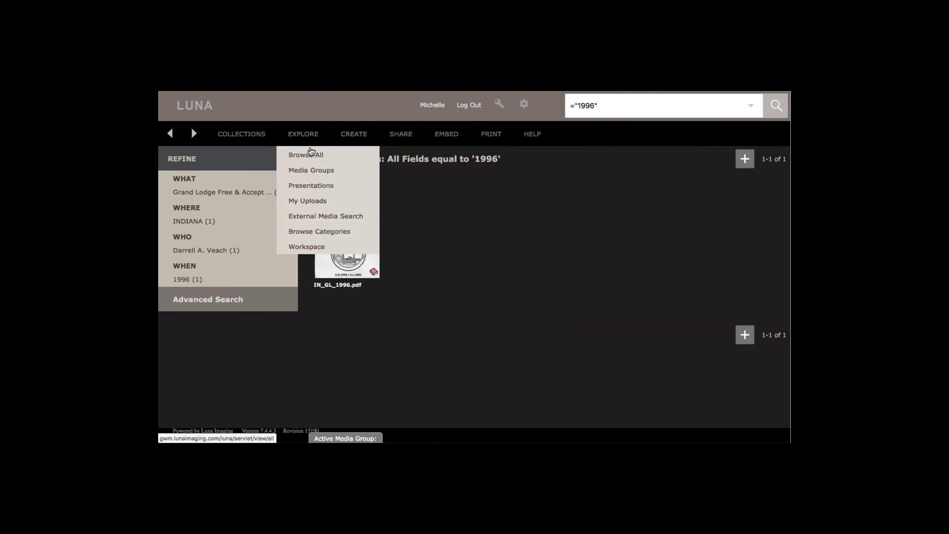
left_click(310, 155)
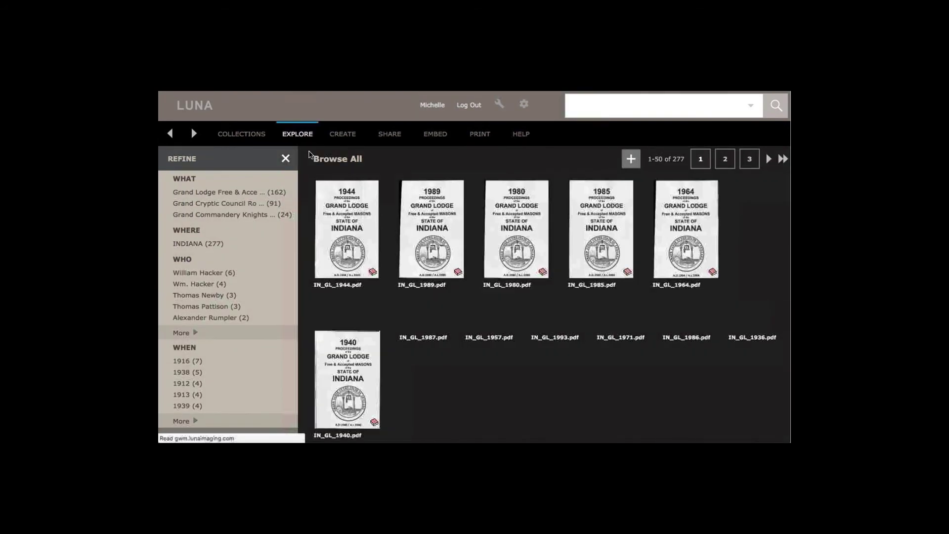
mouse_move(267, 137)
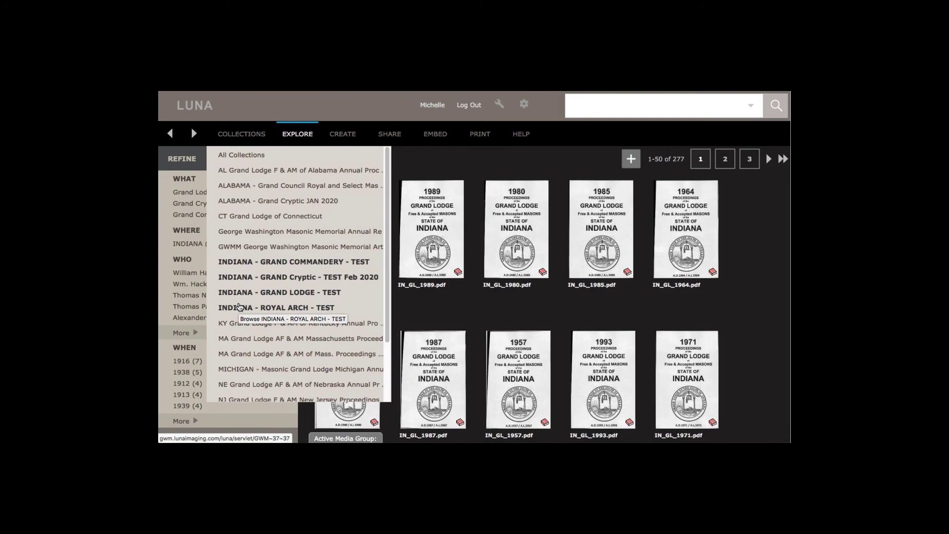
left_click(230, 156)
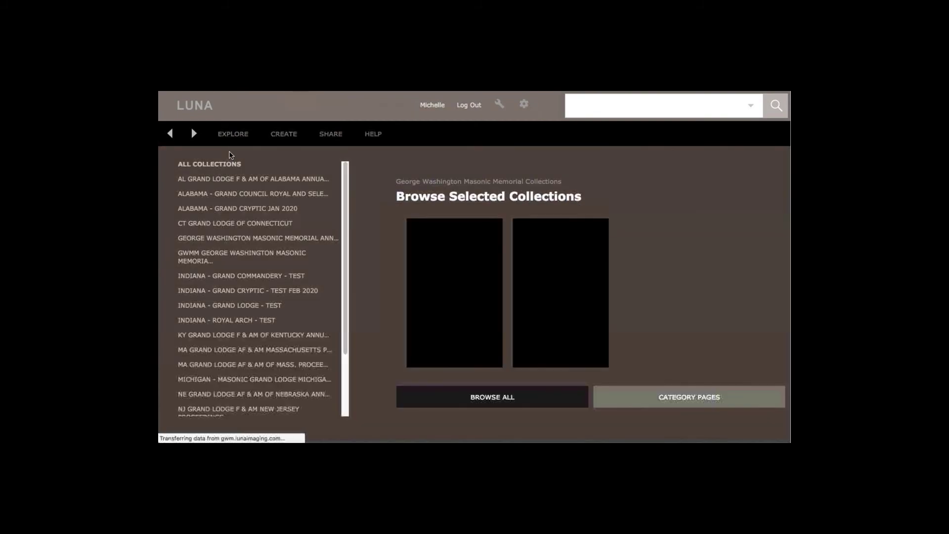